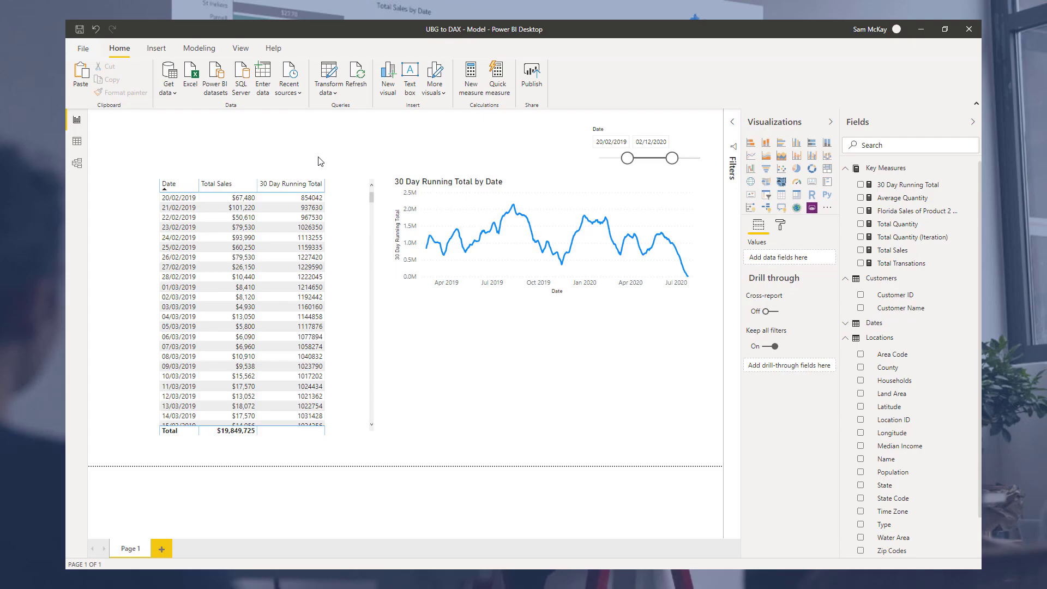
Delete the 30 Day Running Total line chart and remove the 30 Day Running Total column from the date table.
left_click(520, 183)
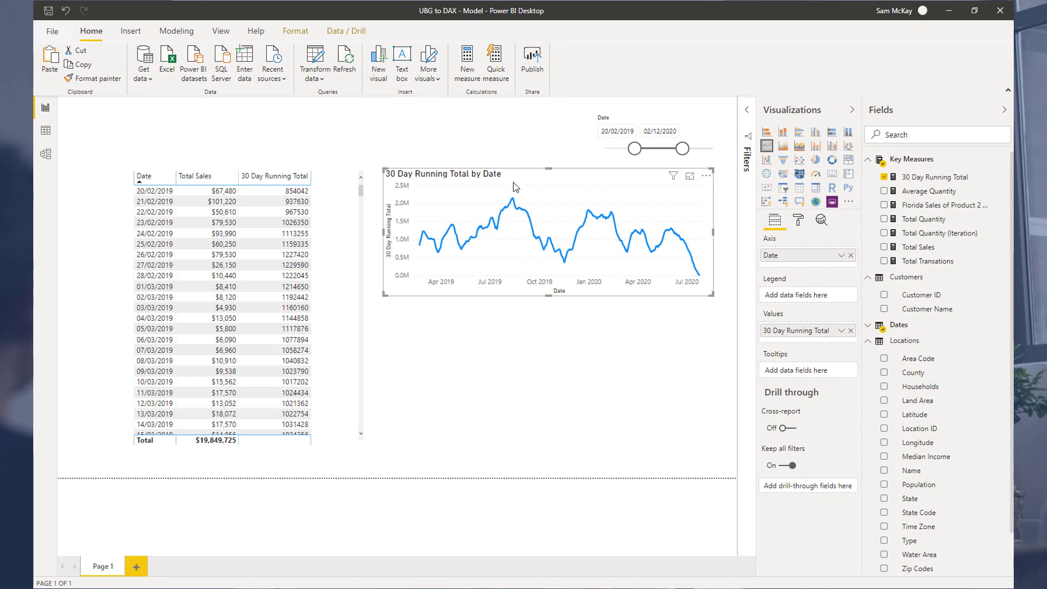
key("Delete")
left_click(330, 242)
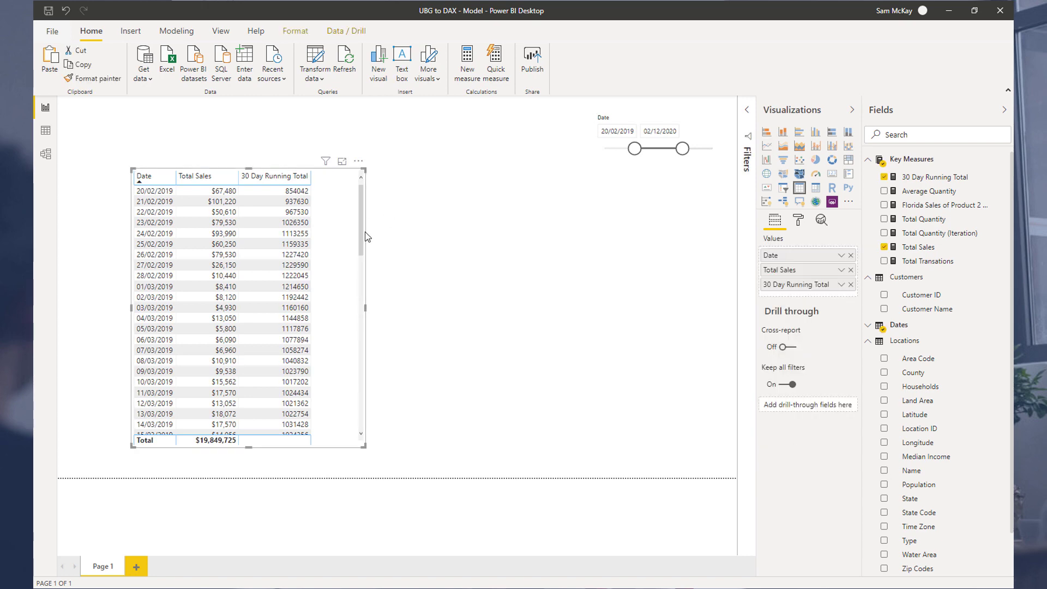
left_click(851, 284)
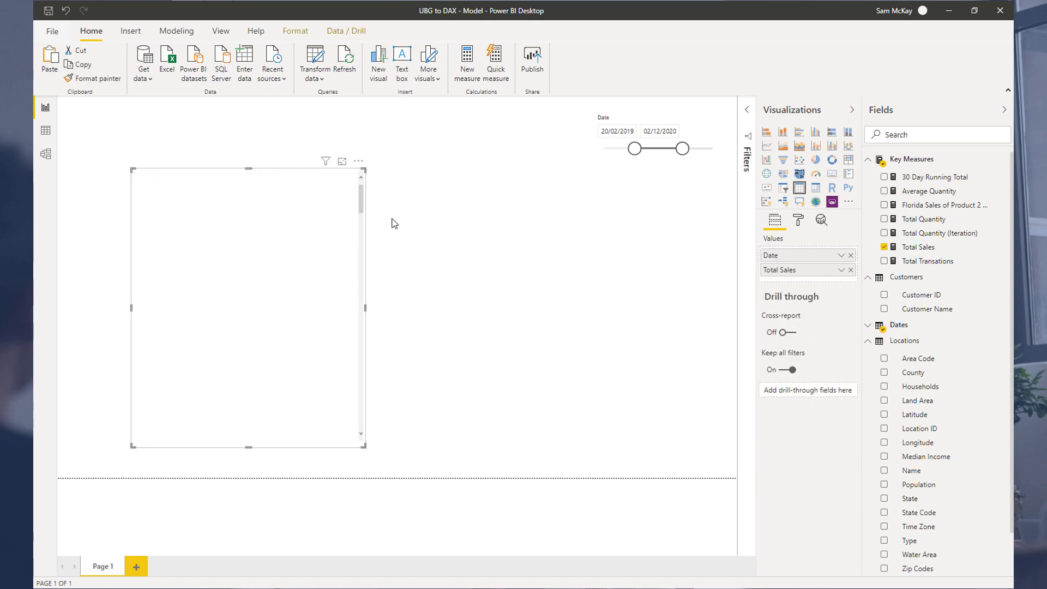
Reposition the table of dates and Total Sales slightly further right and higher on the report page.
left_click_drag(357, 164, 384, 155)
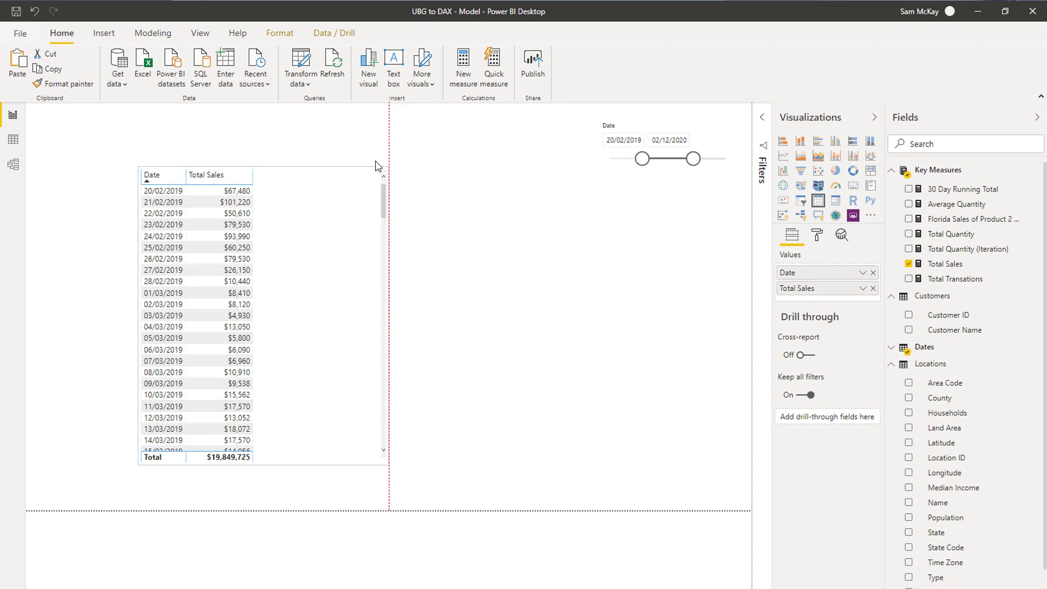
left_click(375, 165)
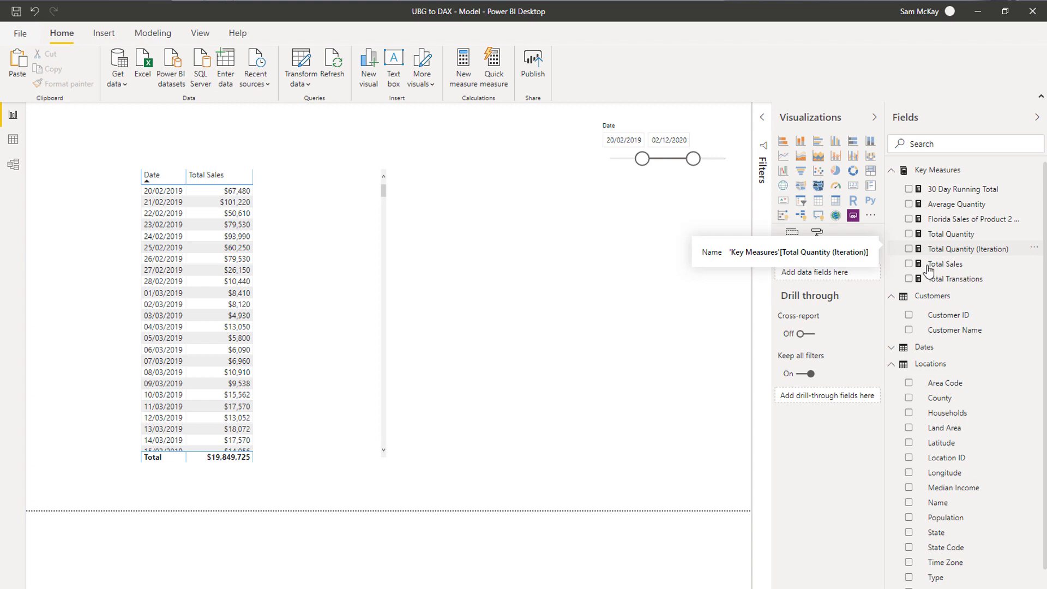
left_click_drag(196, 259, 204, 245)
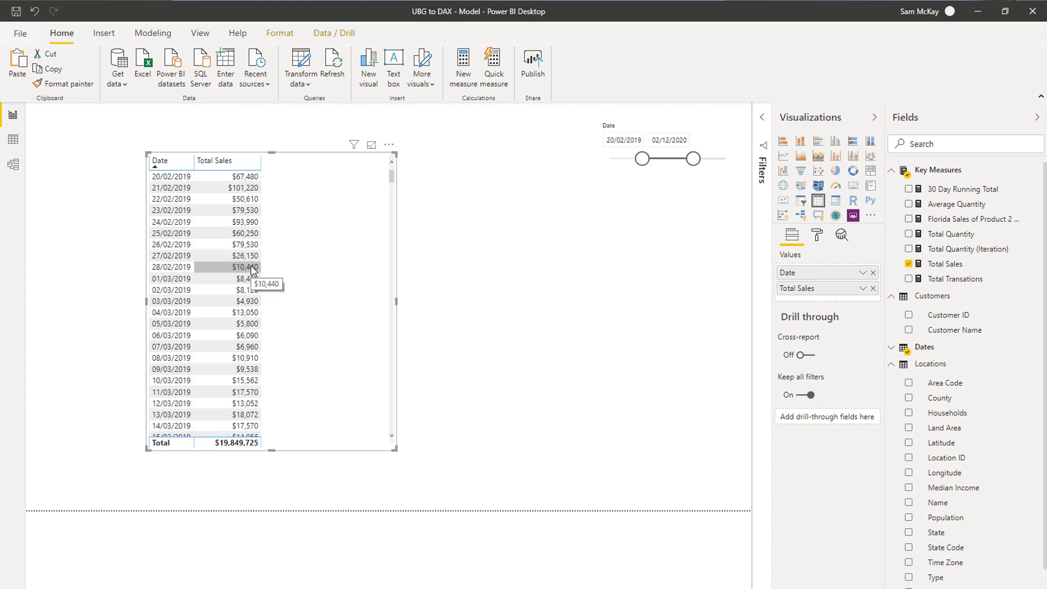
Create a measure named Sales LY in Key Measures, beginning its formula with CALCULATE( [Total Sales].
left_click(955, 265)
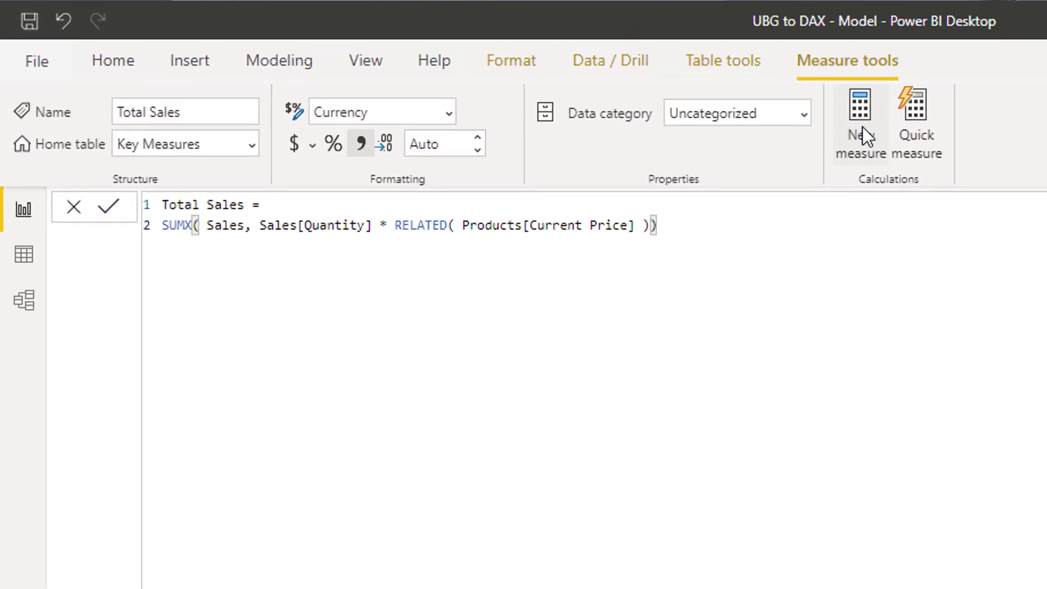
left_click(862, 128)
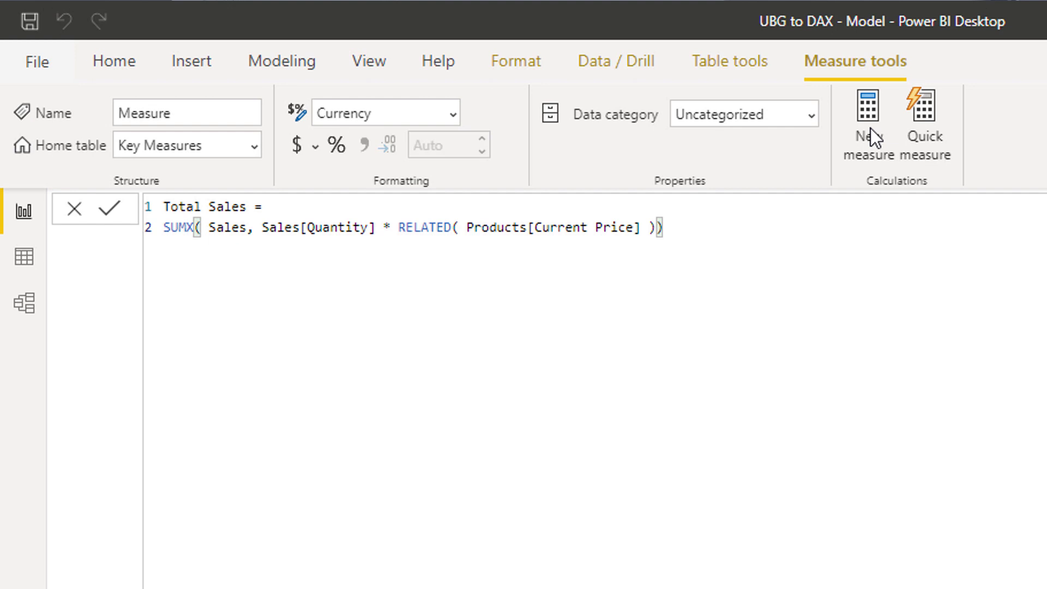
type("Sales LY")
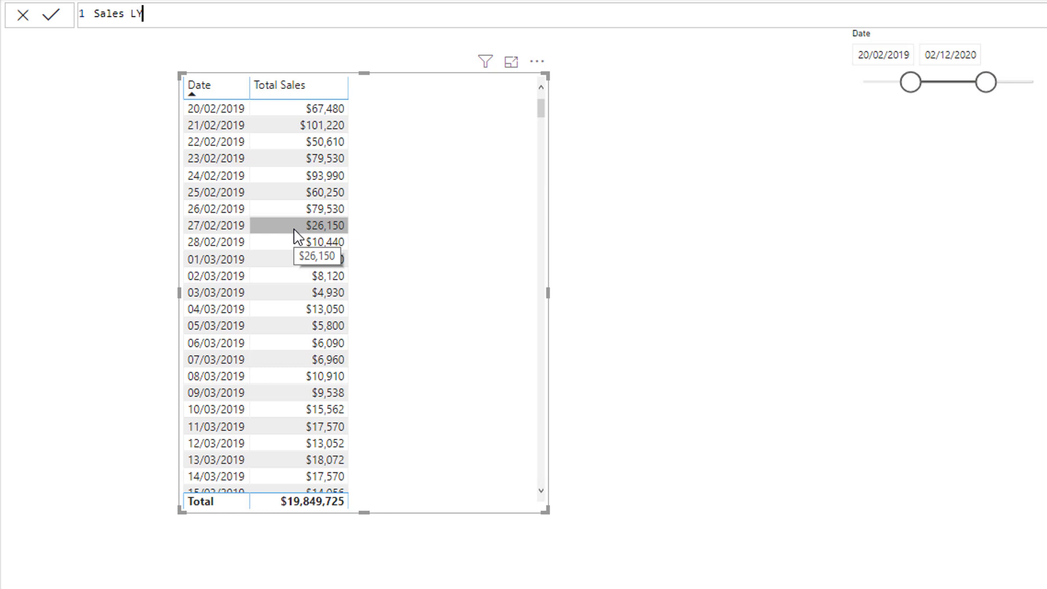
type("= CAL")
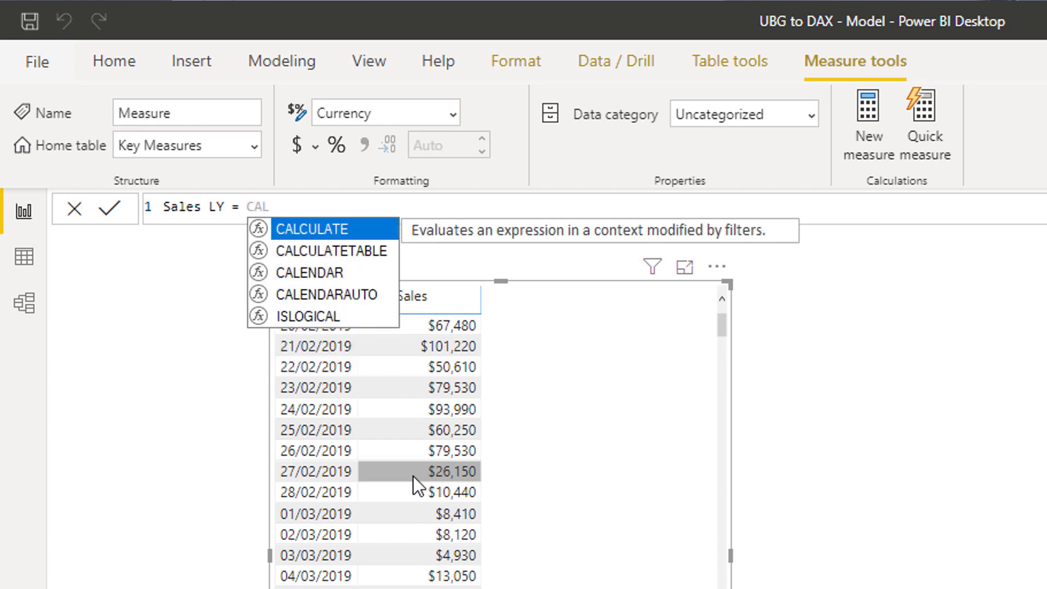
key("Tab")
type("Total")
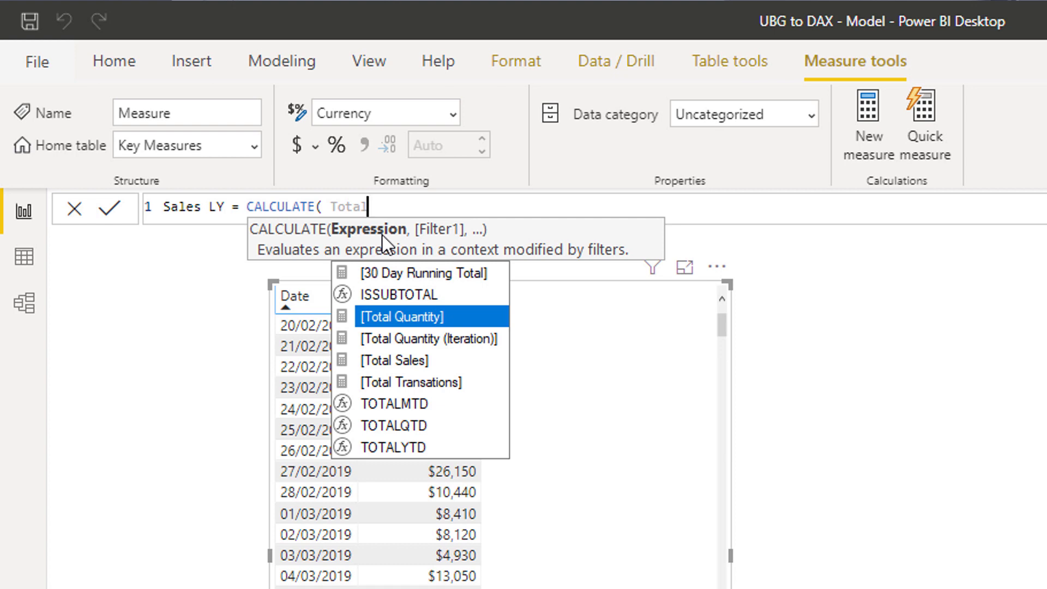
type("S")
key("Tab")
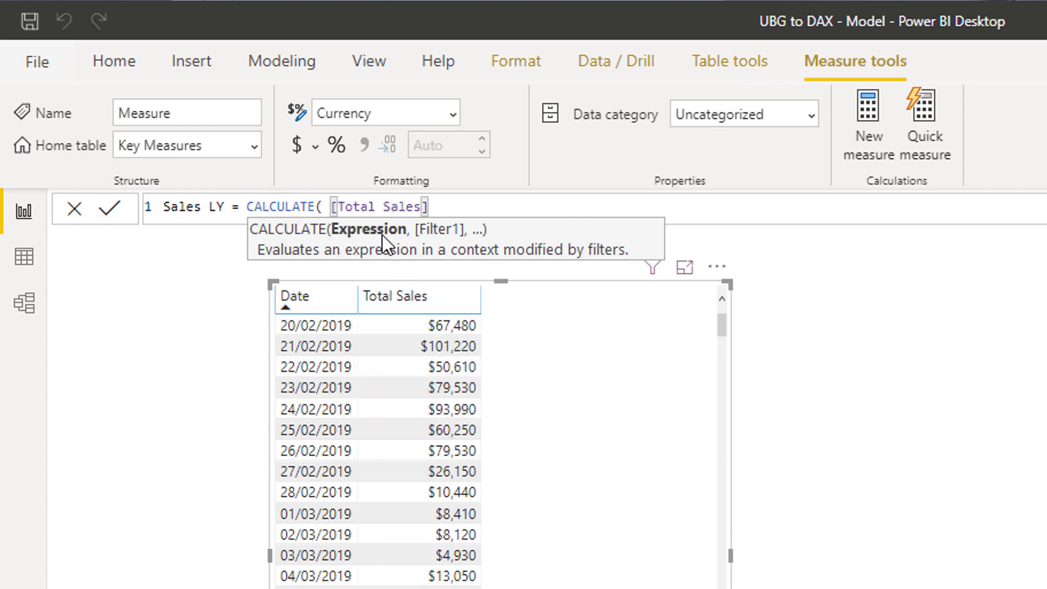
Complete the Sales LY formula with the filter SAMEPERIODLASTYEAR( Dates[Date] ) and commit the measure.
type(",")
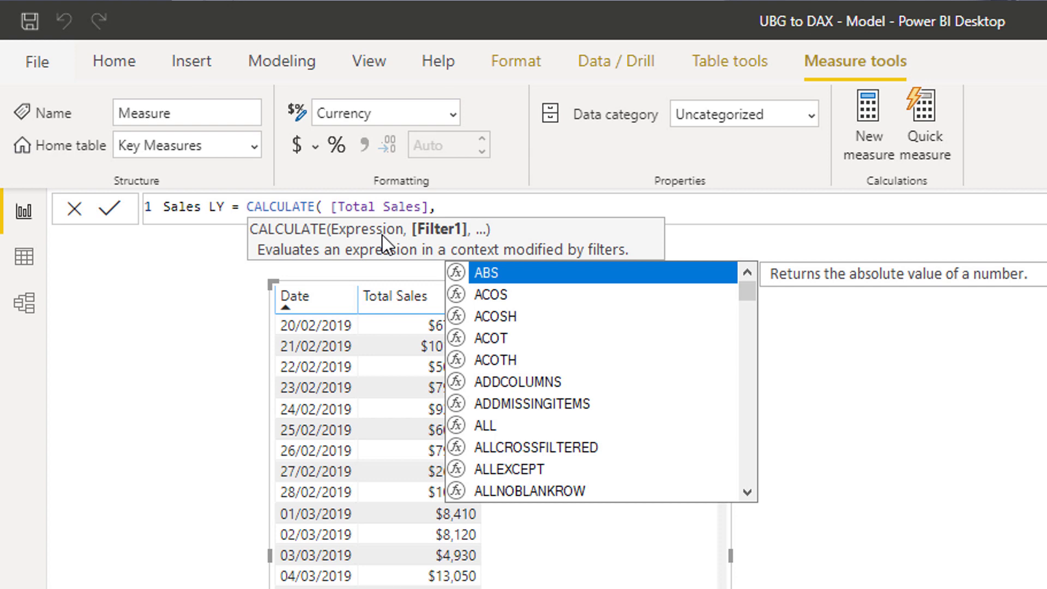
type("SAM")
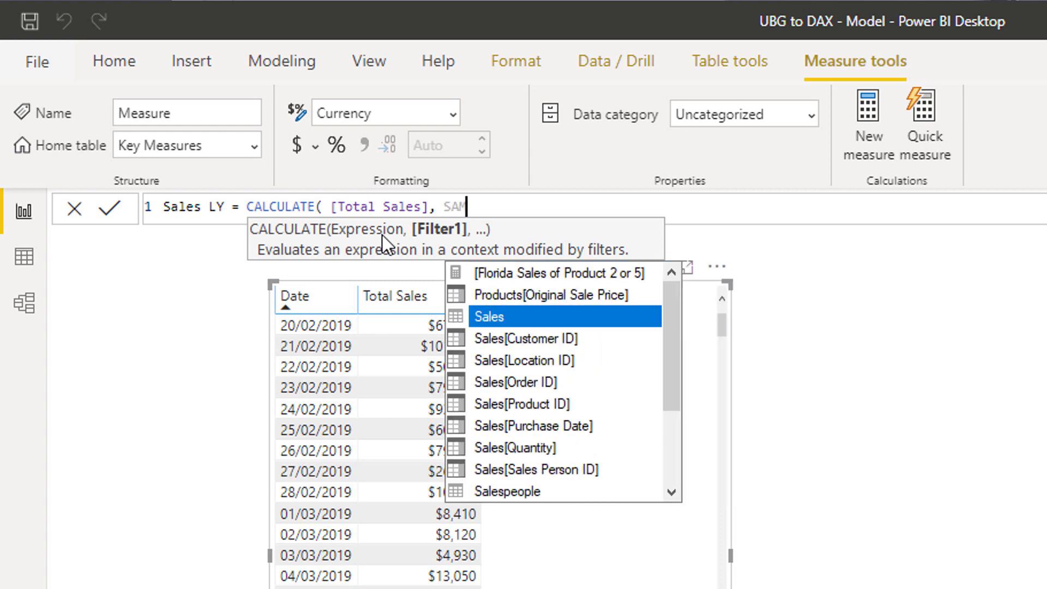
type("E")
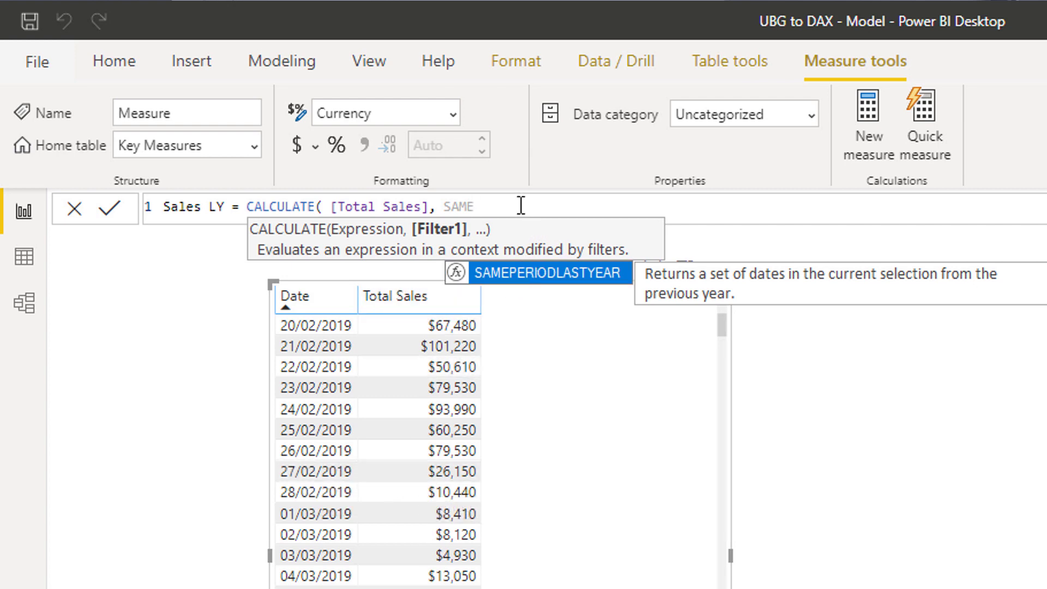
key("Tab")
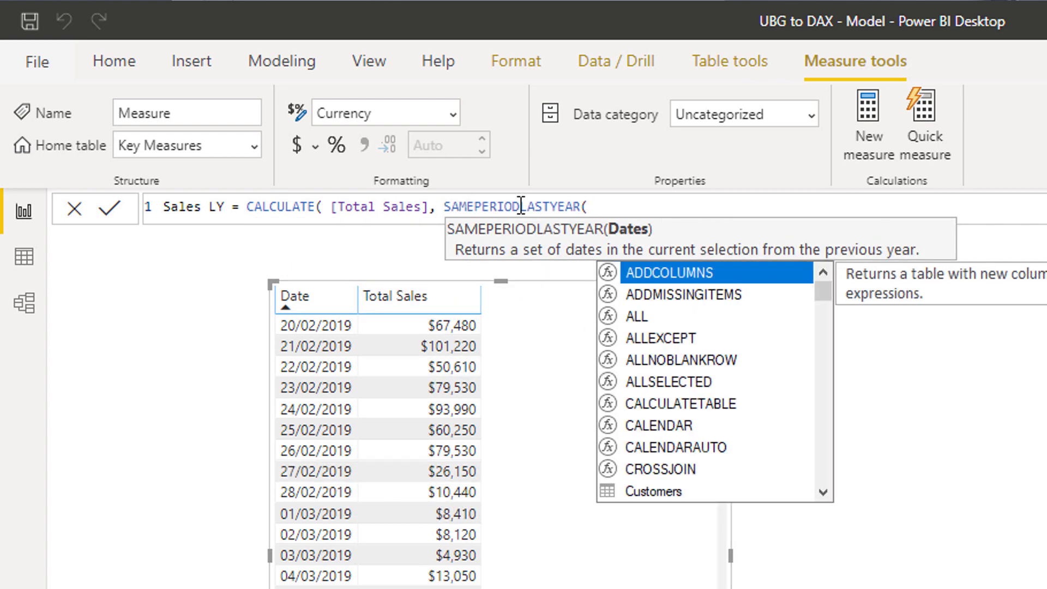
type("Dates[Date] ")
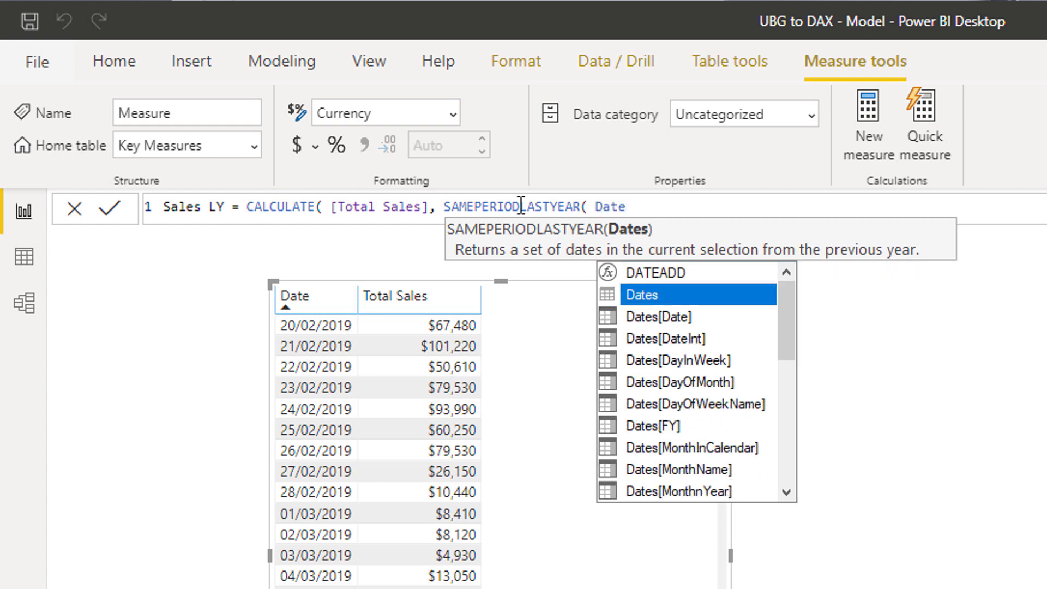
type(") )")
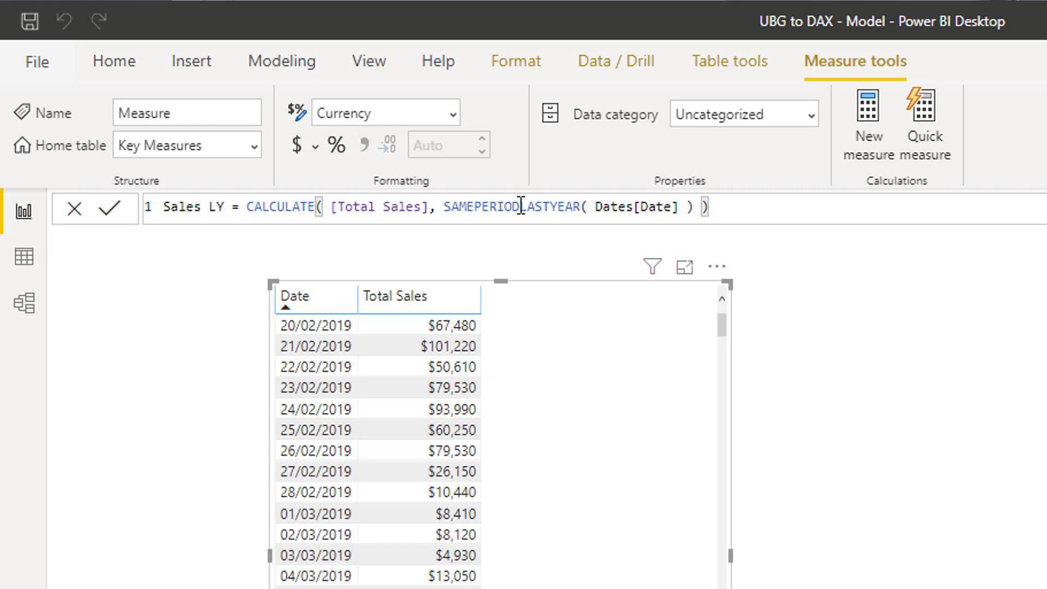
key("Return")
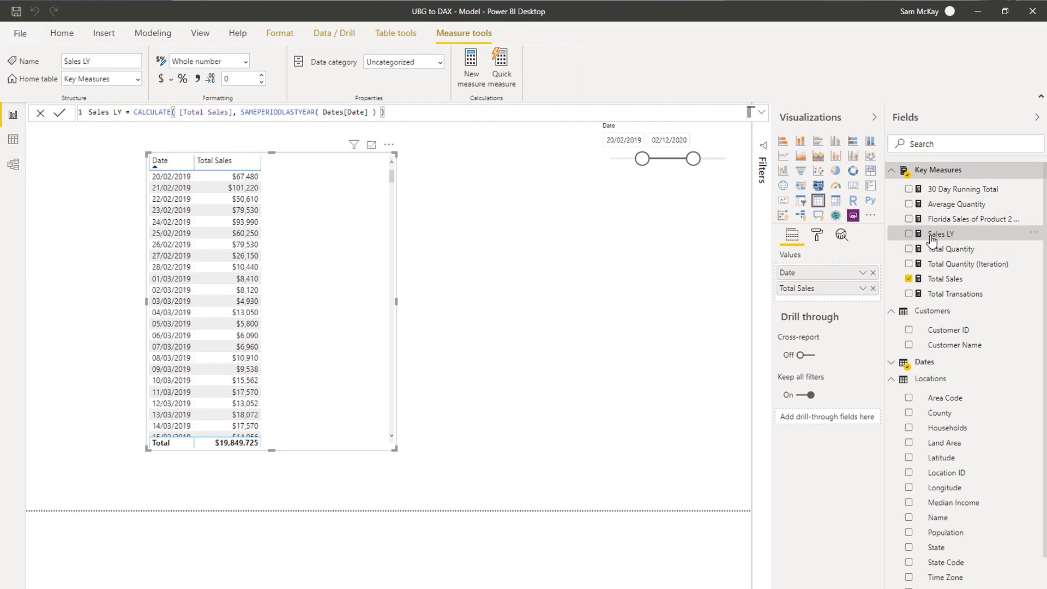
Add the Sales LY measure to the date table and move the table further left and lower on the page.
left_click_drag(931, 240, 332, 306)
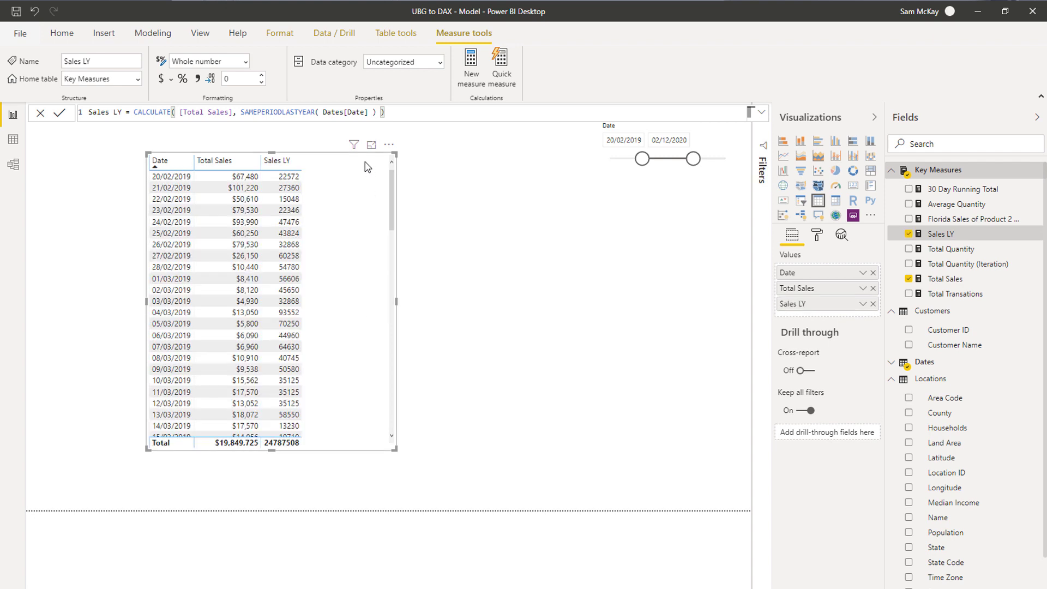
left_click_drag(384, 161, 340, 184)
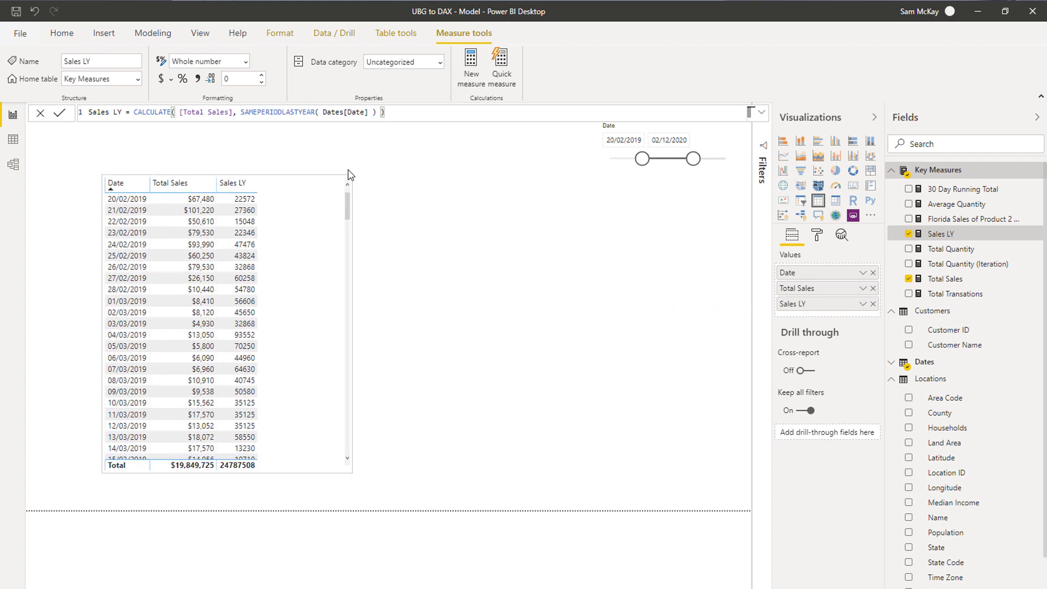
key("Escape")
Format the Sales LY measure as dollar currency.
left_click(960, 240)
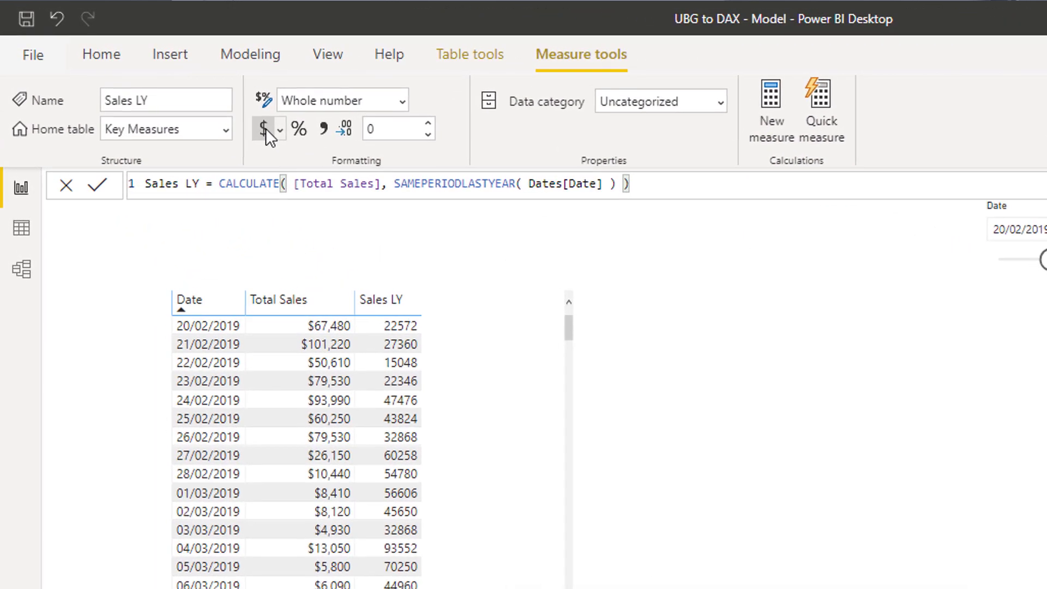
left_click(265, 129)
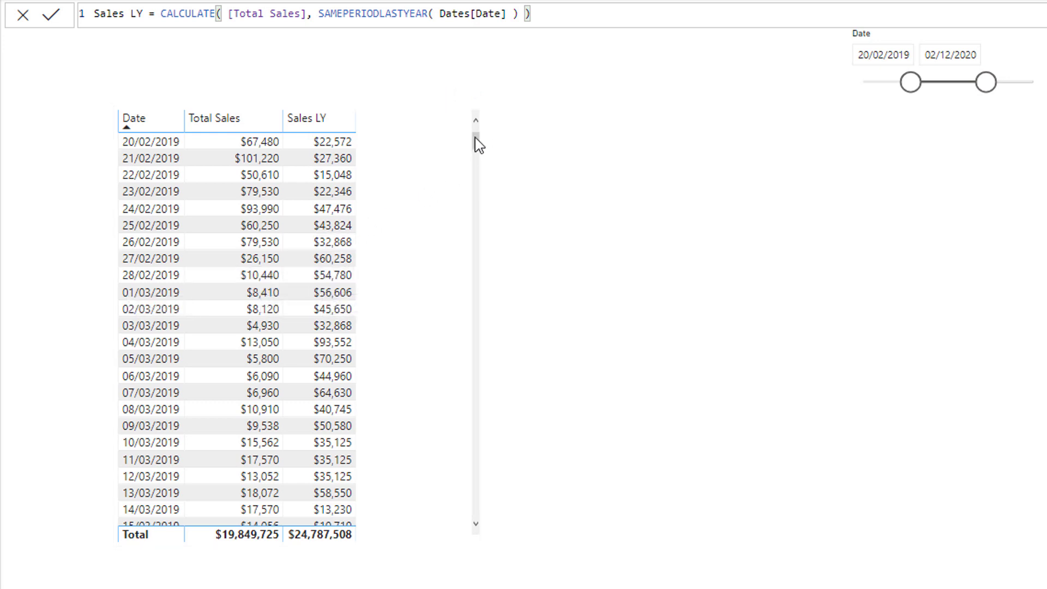
Compare Total Sales with Sales LY for the February and March 2020 dates in the table.
left_click_drag(479, 145, 464, 416)
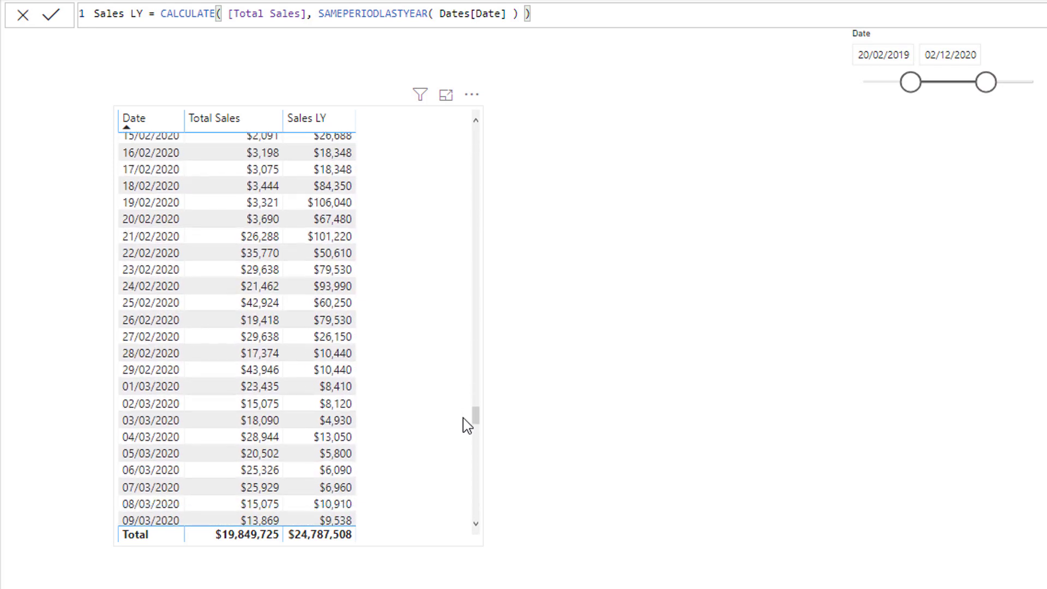
left_click(198, 354)
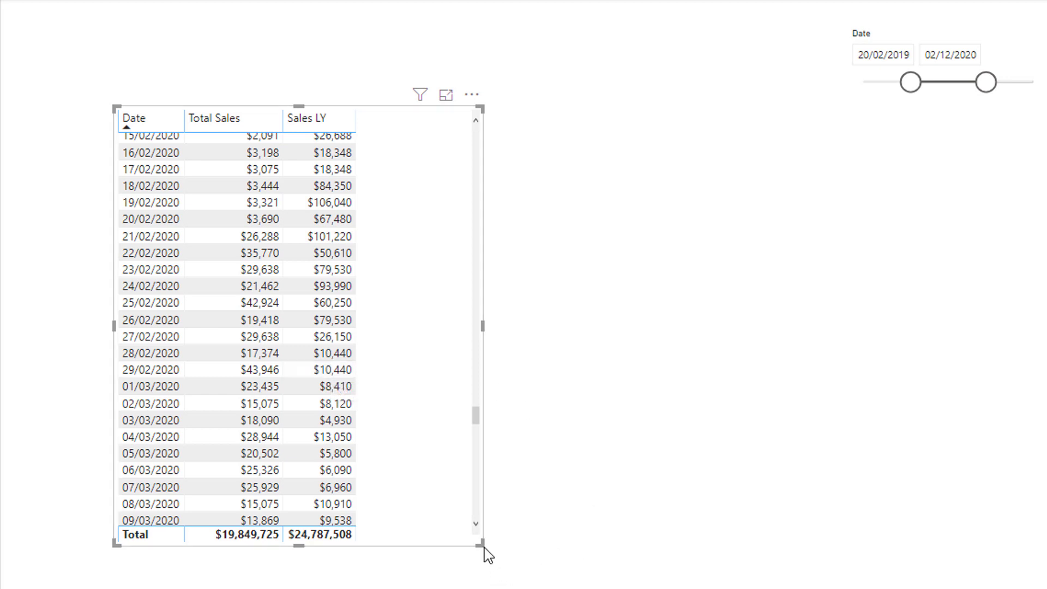
left_click_drag(480, 541, 528, 529)
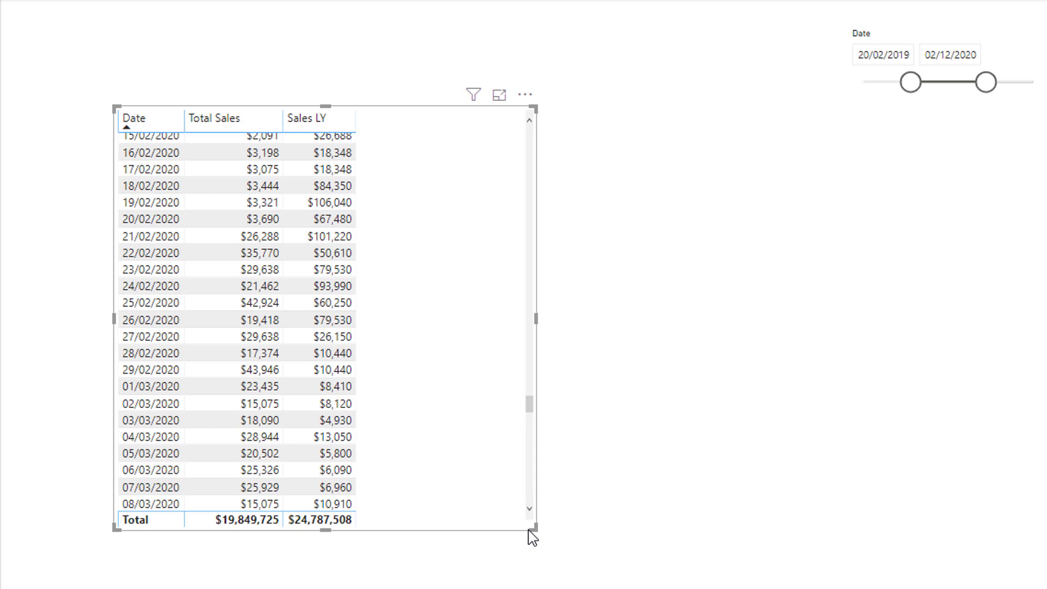
left_click(267, 338)
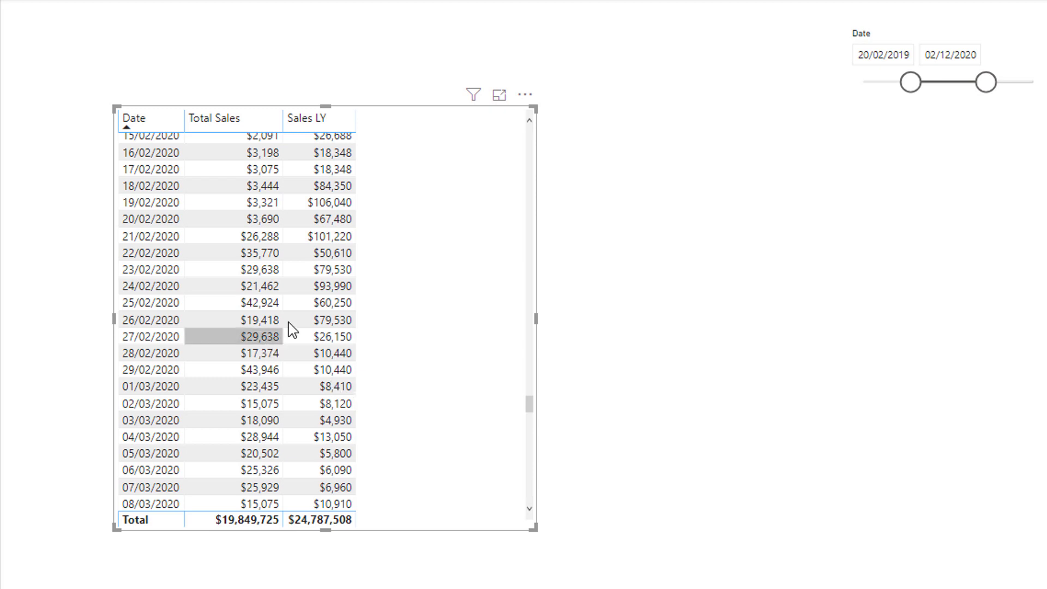
left_click(331, 306)
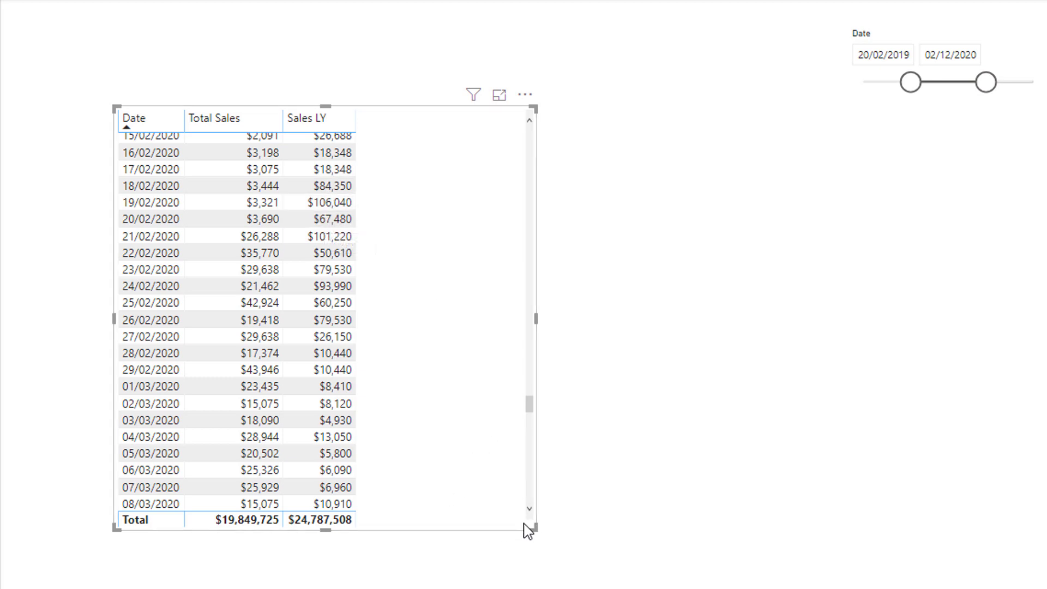
Narrow the date table to fit its columns and place a duplicate of it beside the original.
left_click_drag(533, 529, 400, 550)
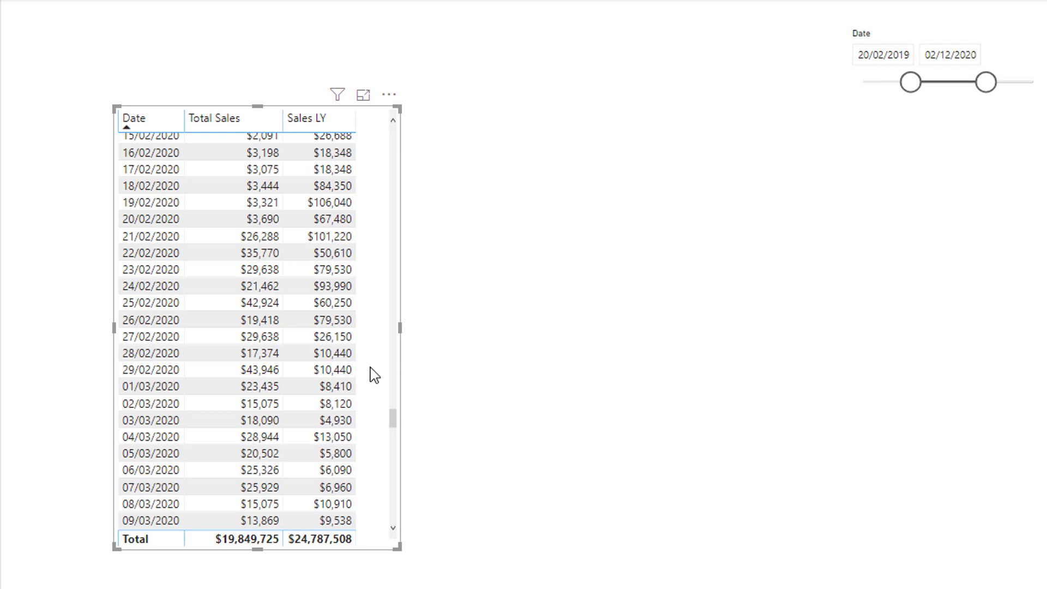
key("ctrl+v")
left_click_drag(376, 371, 679, 362)
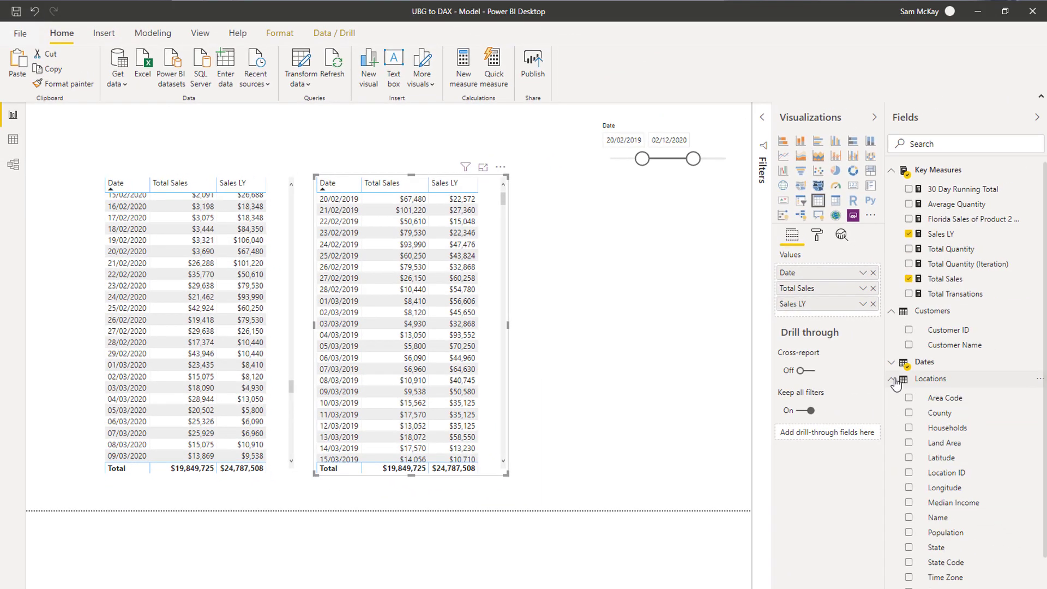
Replace Date with QuarterInCalendar from the Dates table in the duplicated table, and widen that table.
left_click(893, 378)
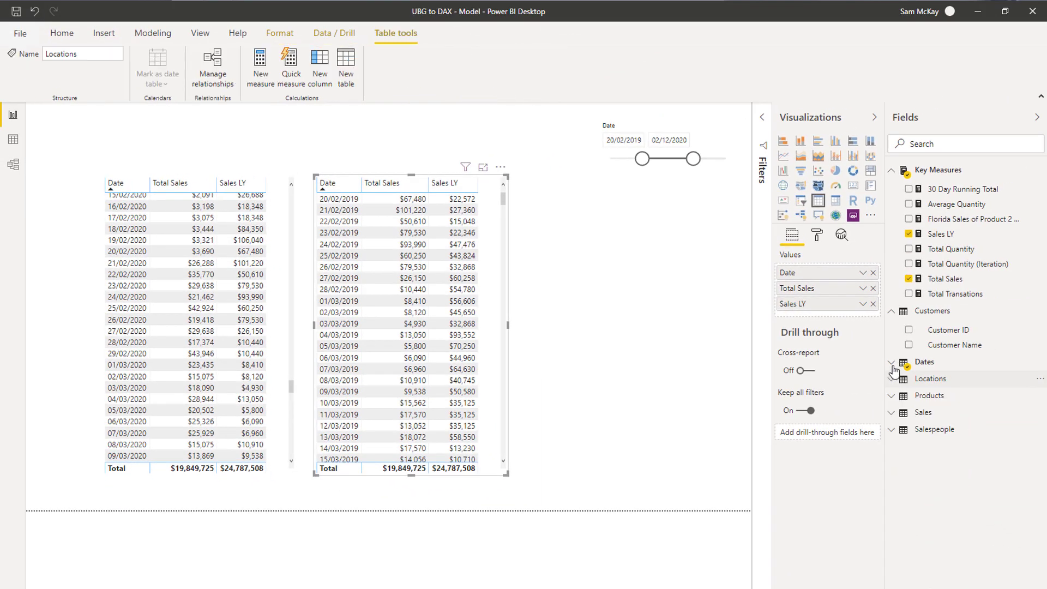
left_click(893, 363)
scroll(938, 416, "down", 2)
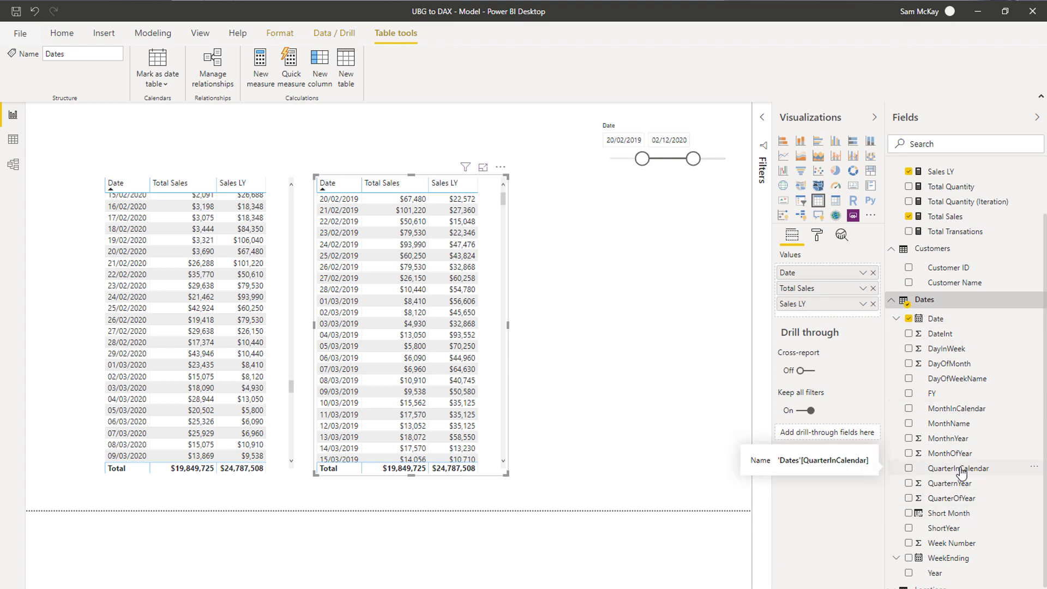
left_click_drag(956, 462, 839, 279)
left_click(873, 273)
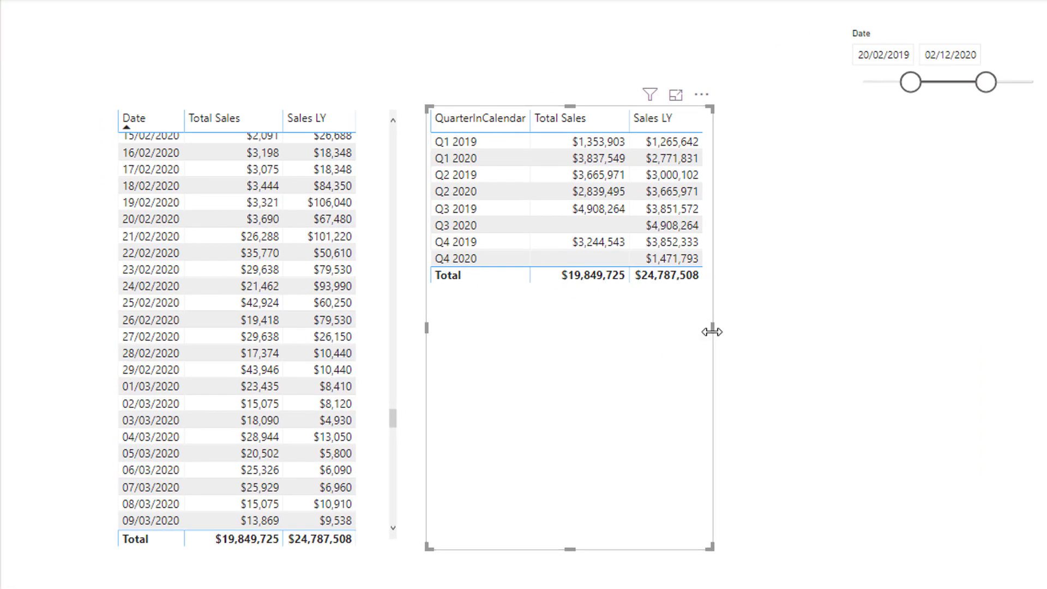
left_click_drag(713, 329, 778, 341)
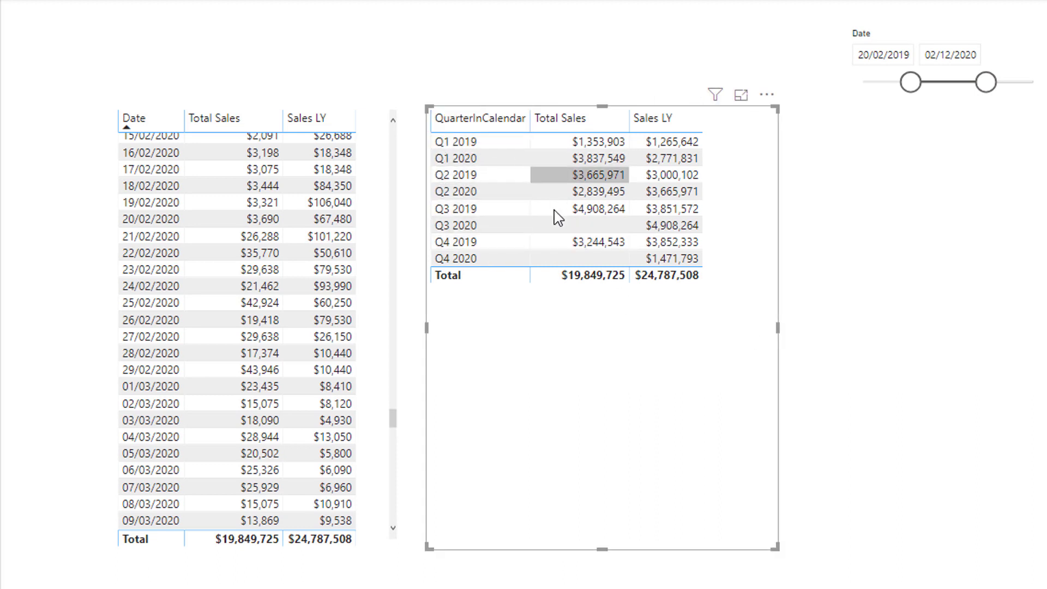
left_click(467, 118)
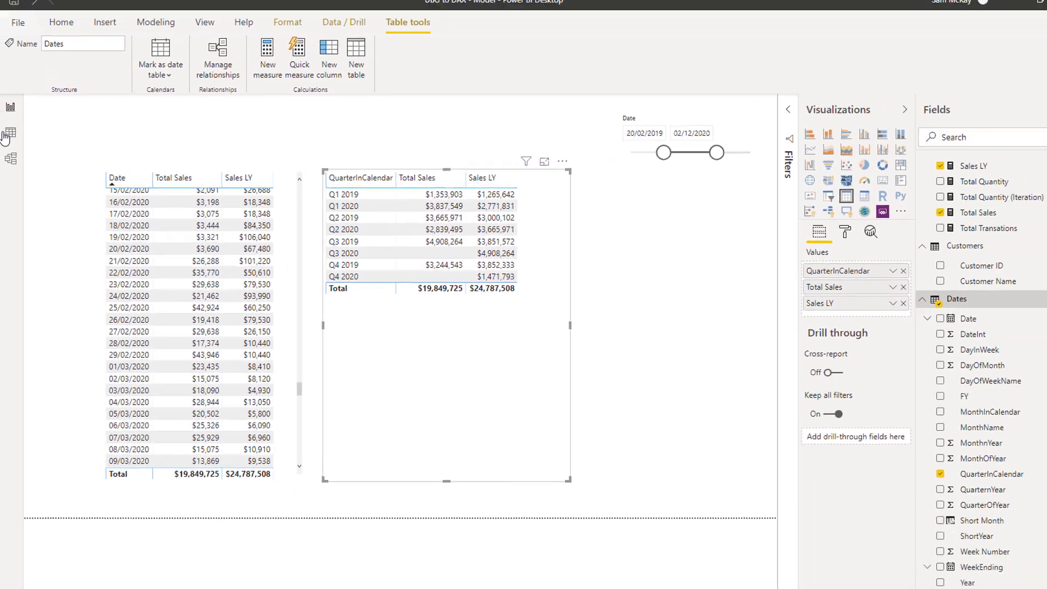
Sort the QuarterInCalendar column of the Dates table by QuarternYear and return to the report.
left_click(13, 139)
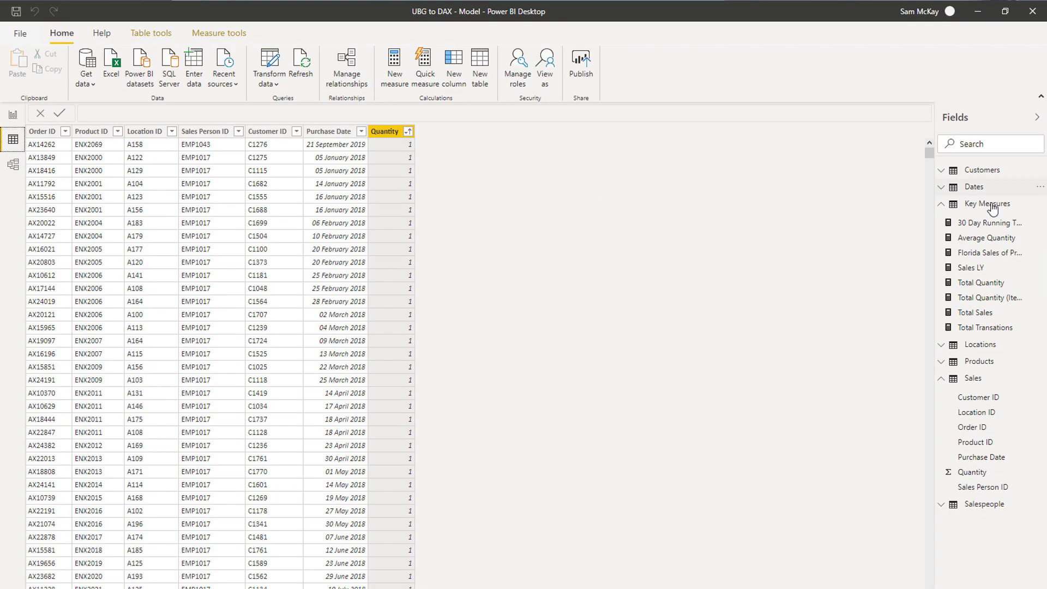
left_click(974, 186)
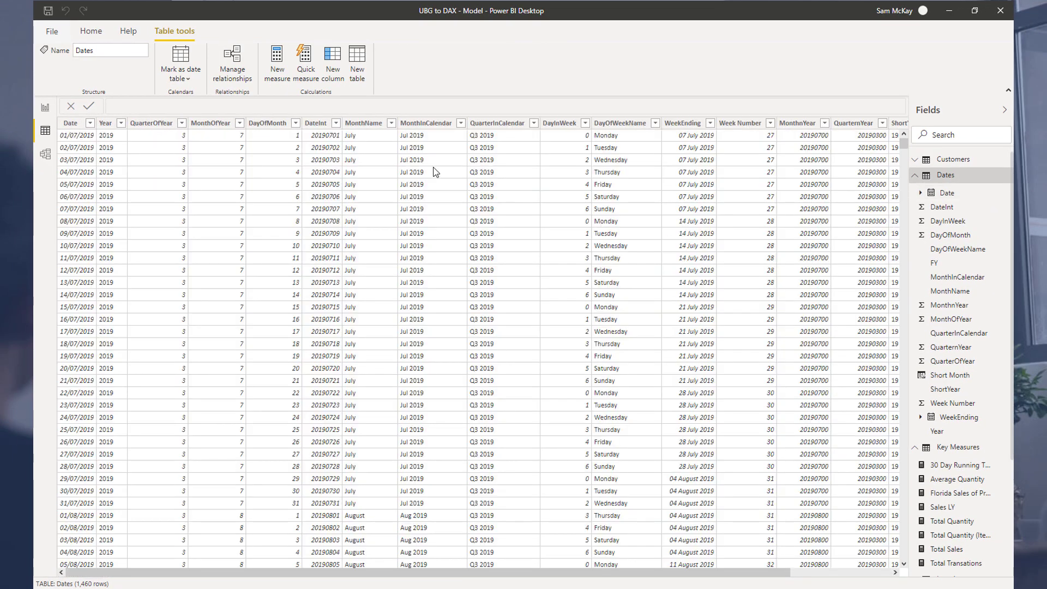
left_click(490, 124)
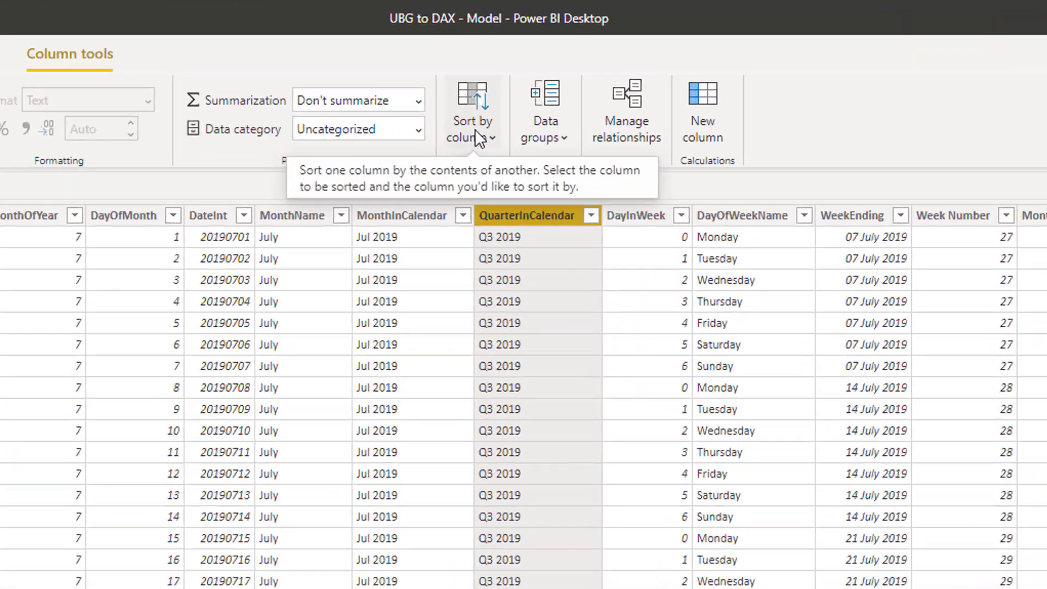
left_click(466, 78)
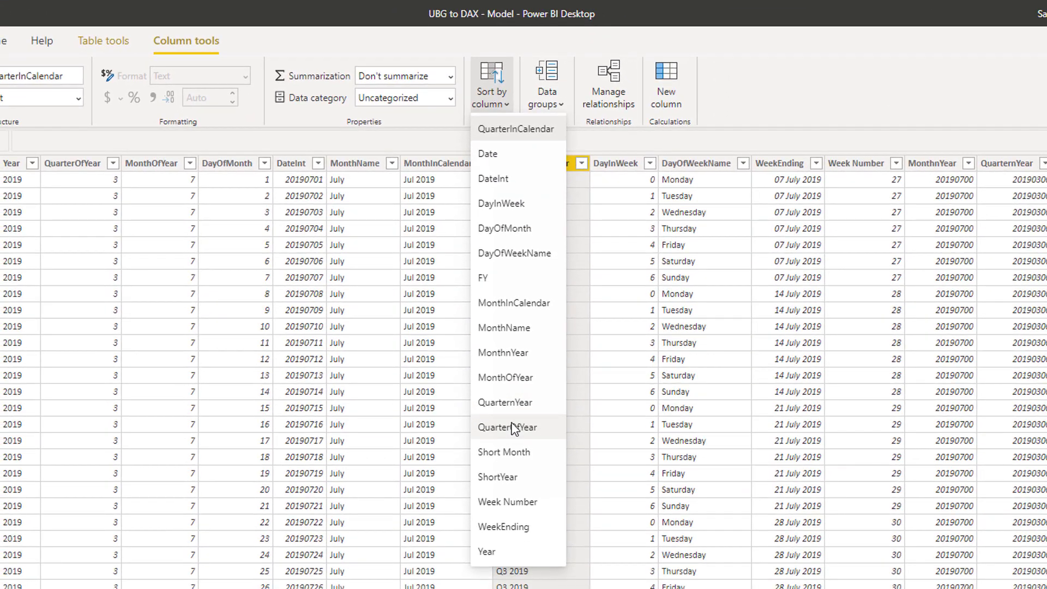
left_click(510, 402)
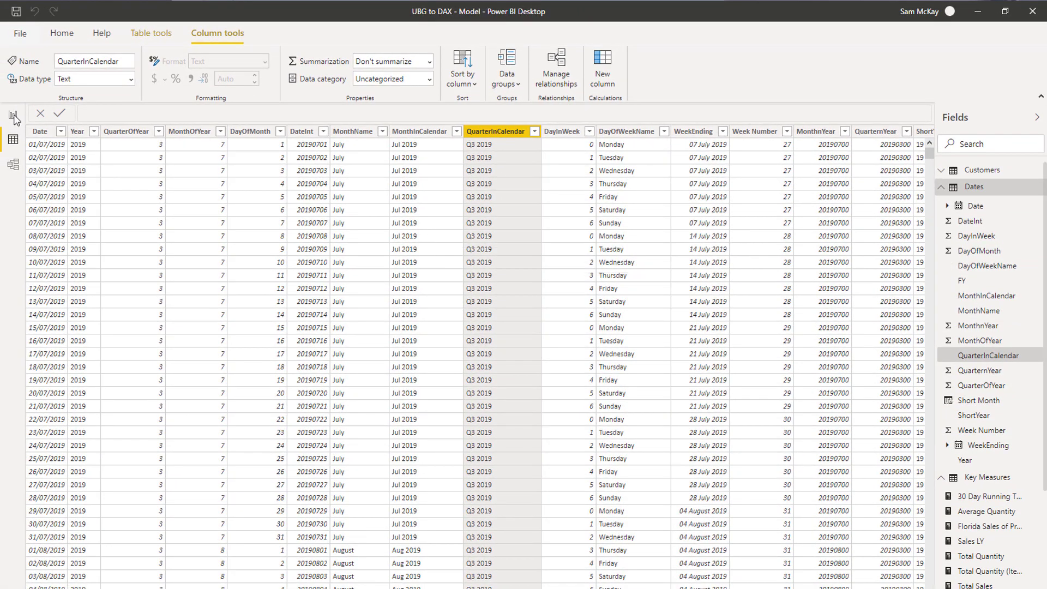
left_click(13, 115)
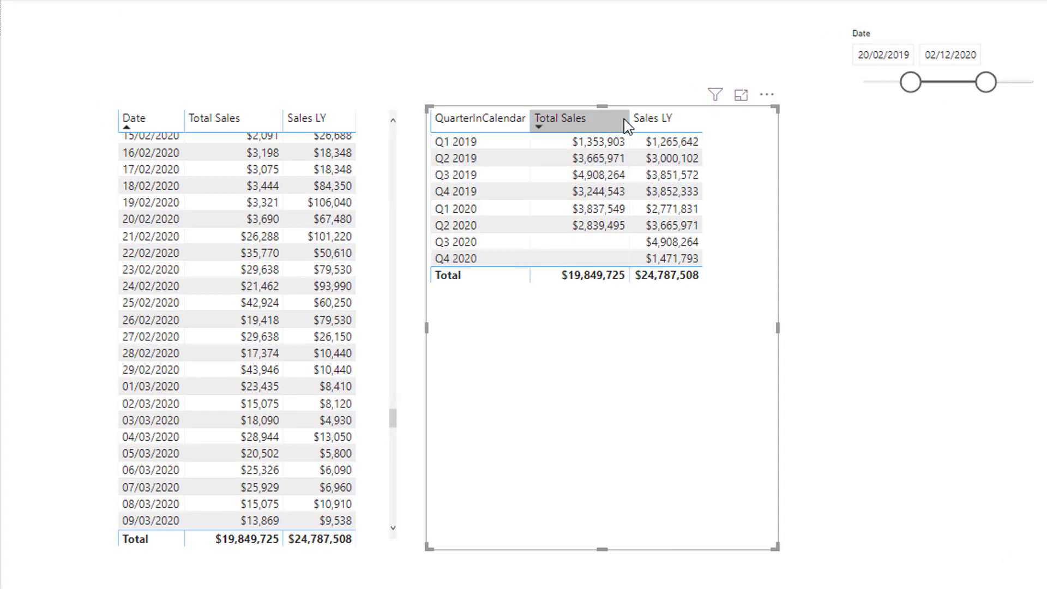
Sort the quarter table by QuarterInCalendar in ascending order, and narrow its Total Sales column and overall width to fit.
left_click_drag(630, 118, 615, 118)
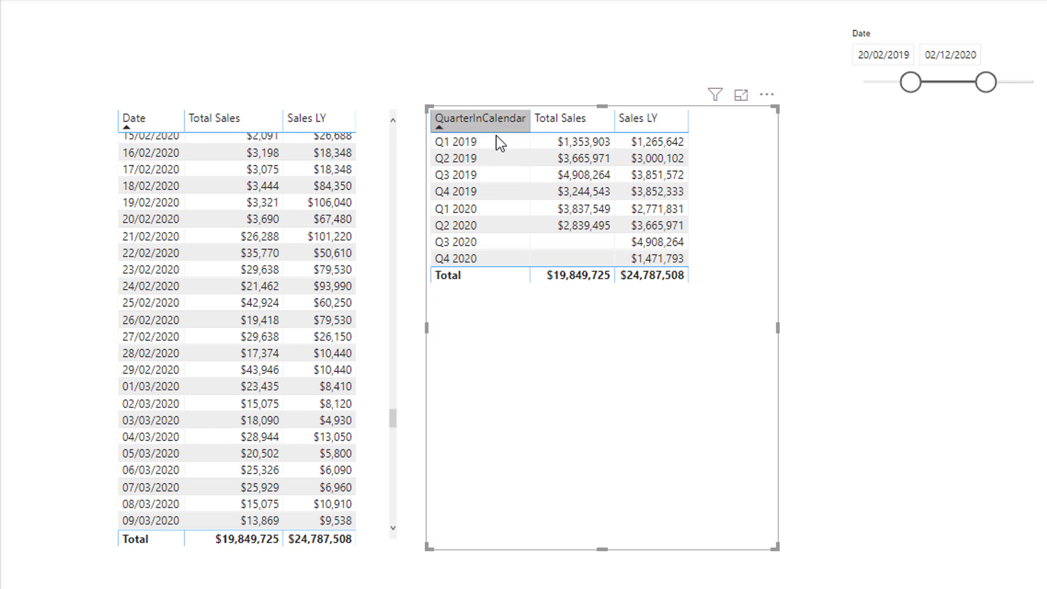
left_click(480, 117)
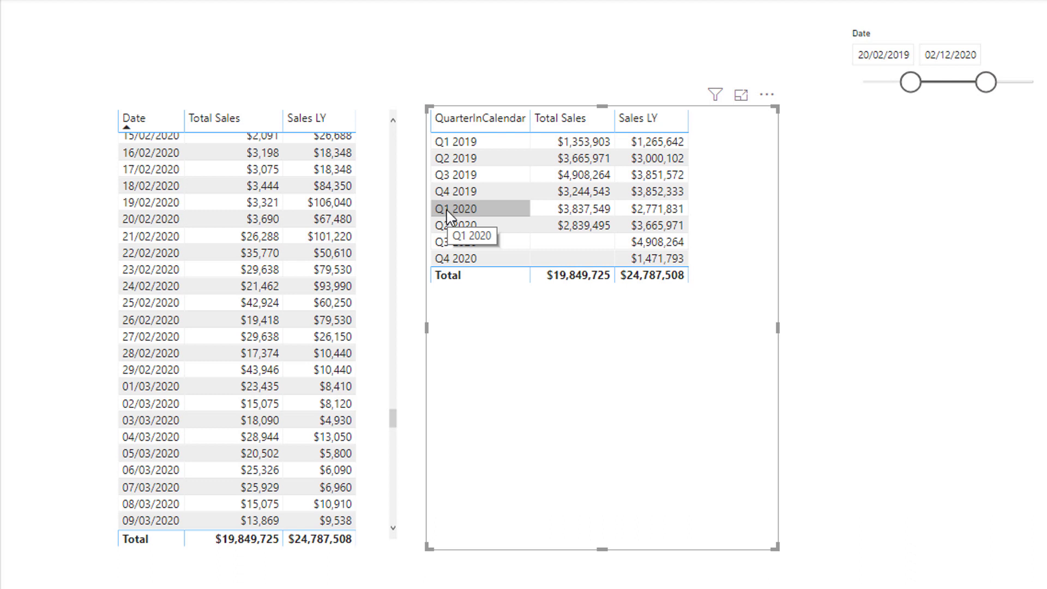
left_click(521, 120)
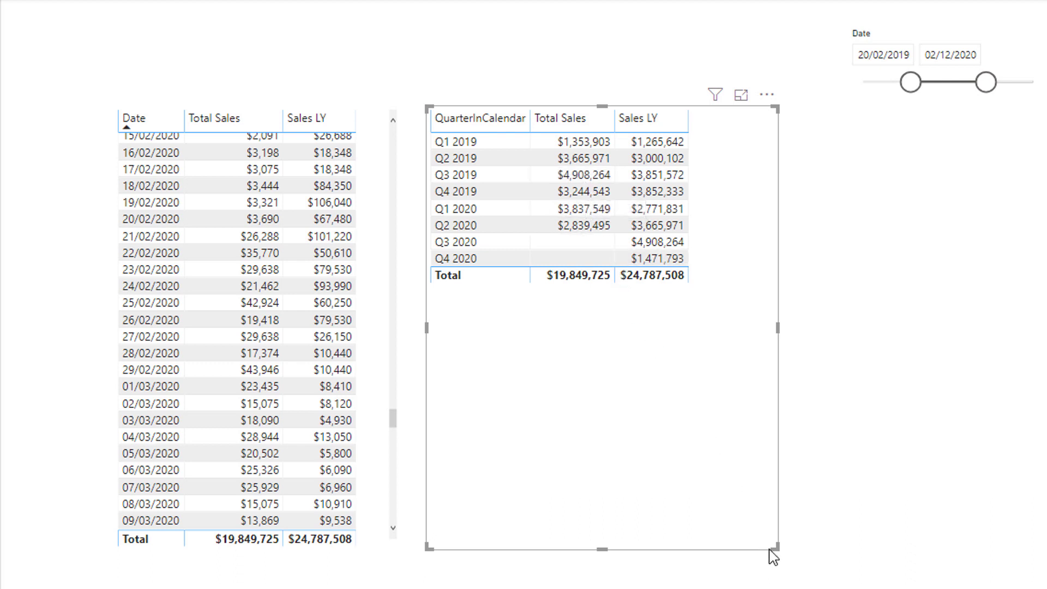
left_click_drag(774, 546, 708, 542)
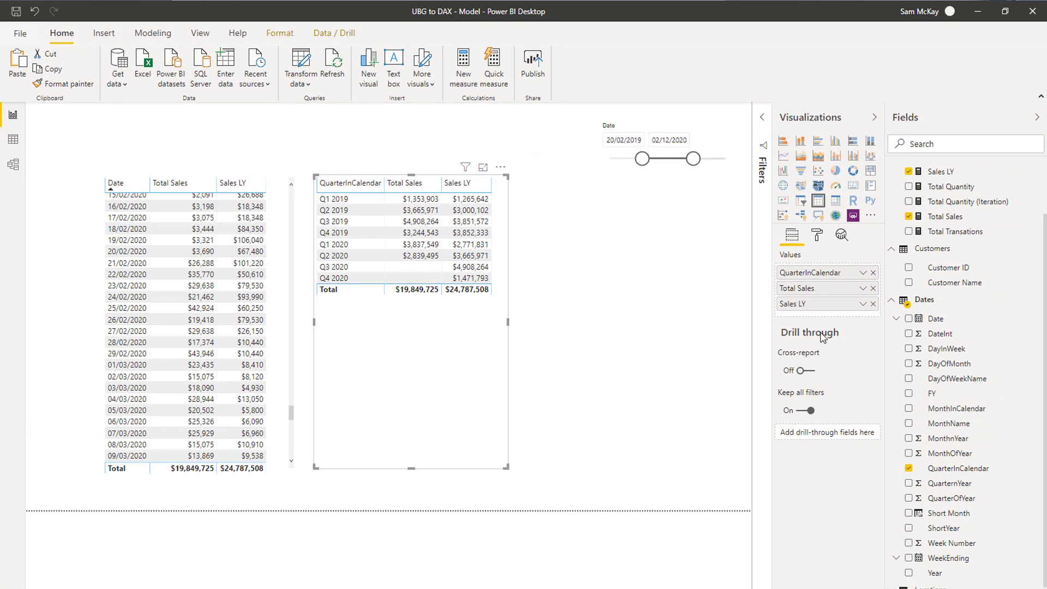
left_click(716, 348)
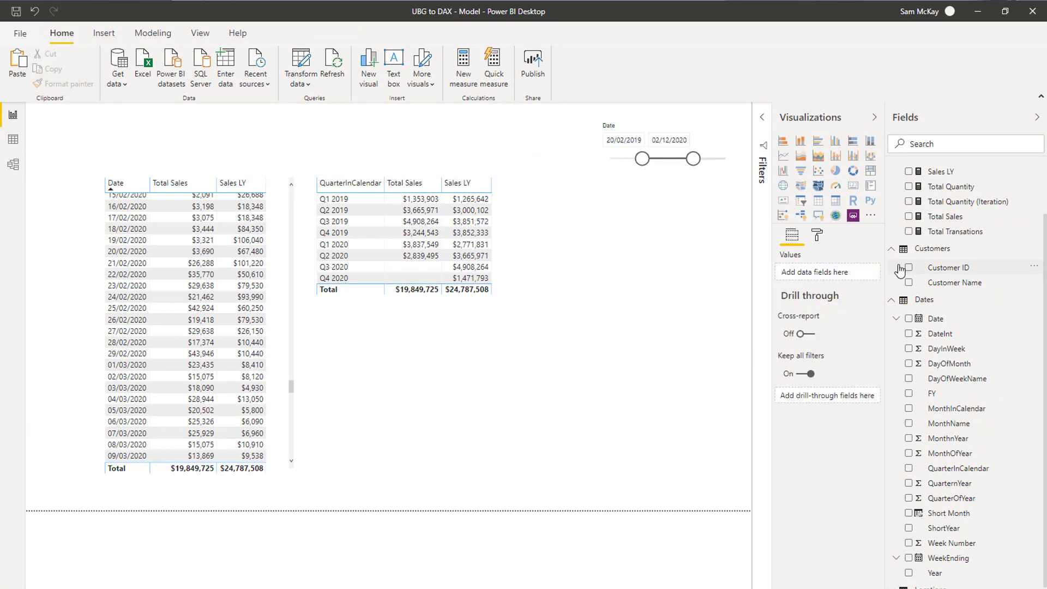
Create a table of Product Name from the Products table and align it beside the quarter table.
left_click(891, 299)
left_click(891, 311)
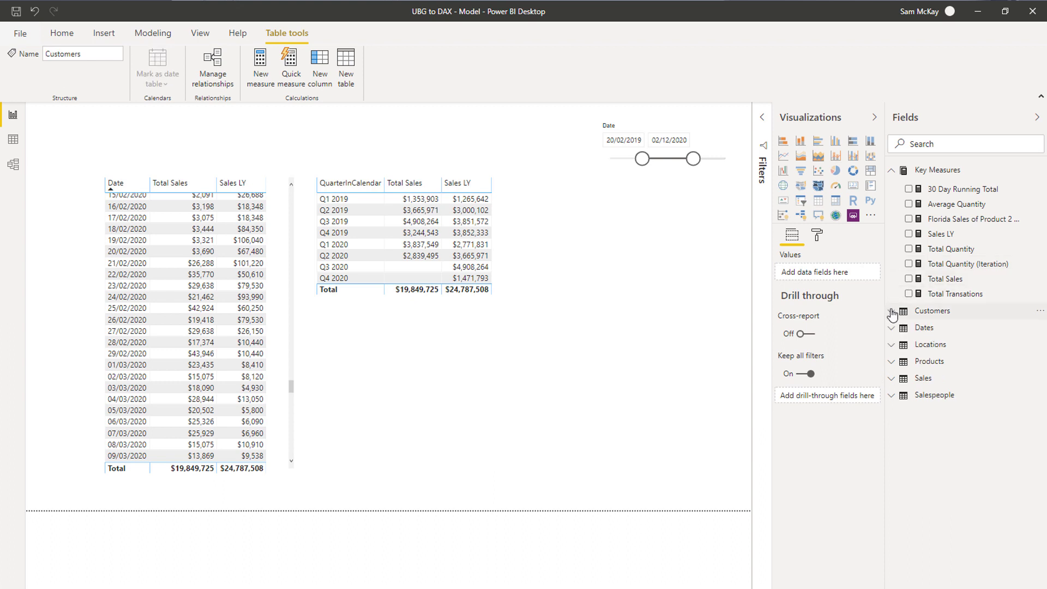
left_click(890, 362)
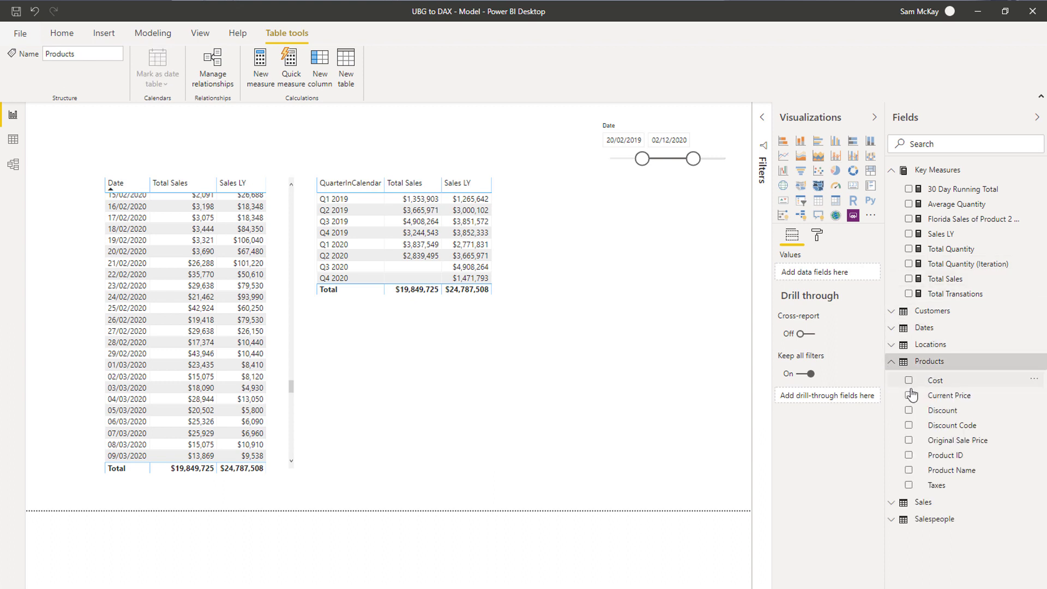
left_click_drag(940, 470, 582, 235)
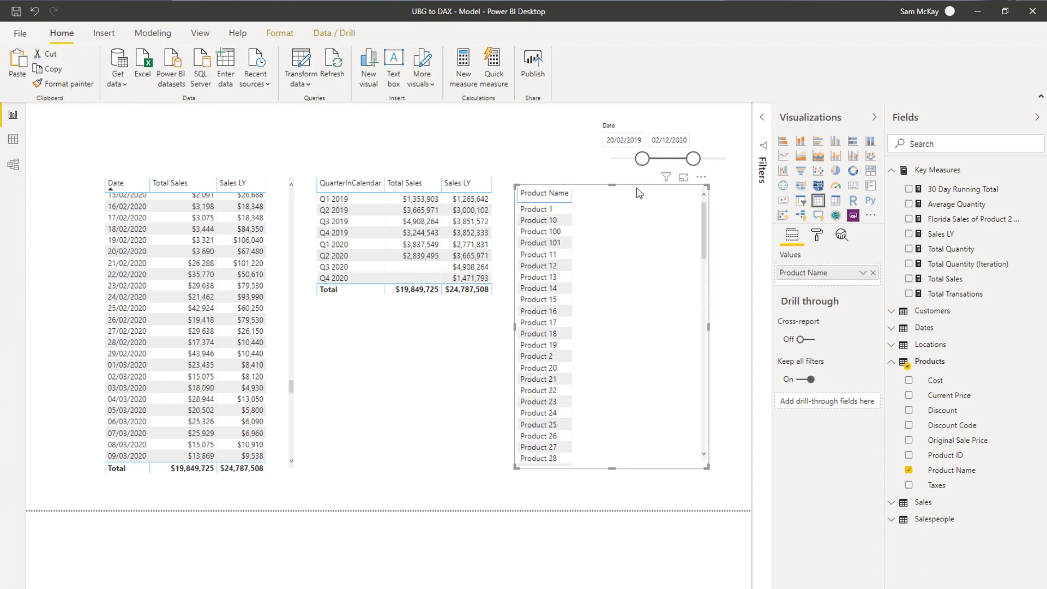
left_click_drag(703, 180, 687, 215)
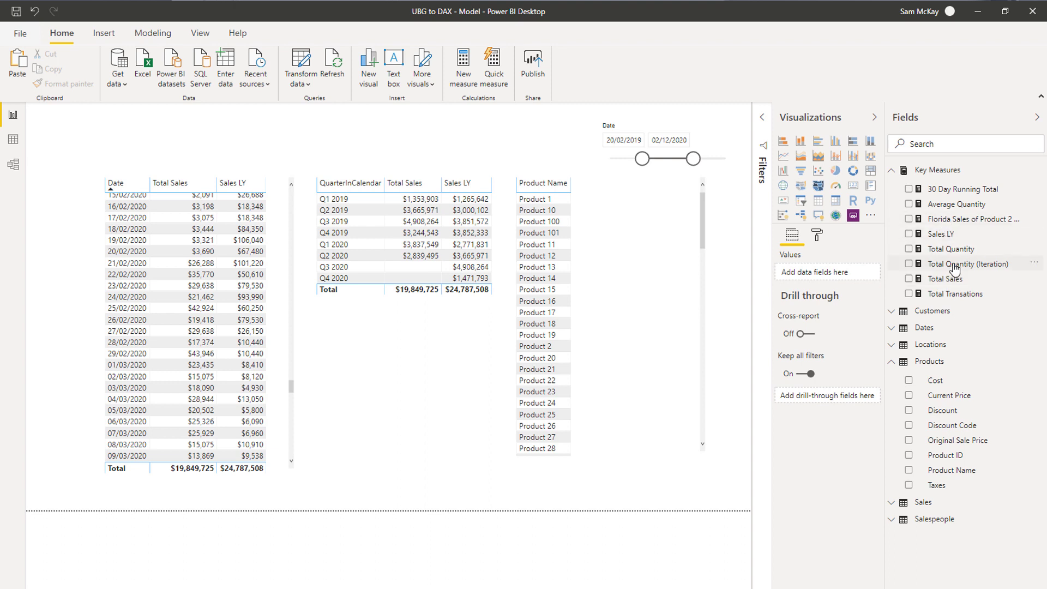
Add the Total Sales measure to the product table and enlarge the table to match the height of the date table.
left_click(942, 281)
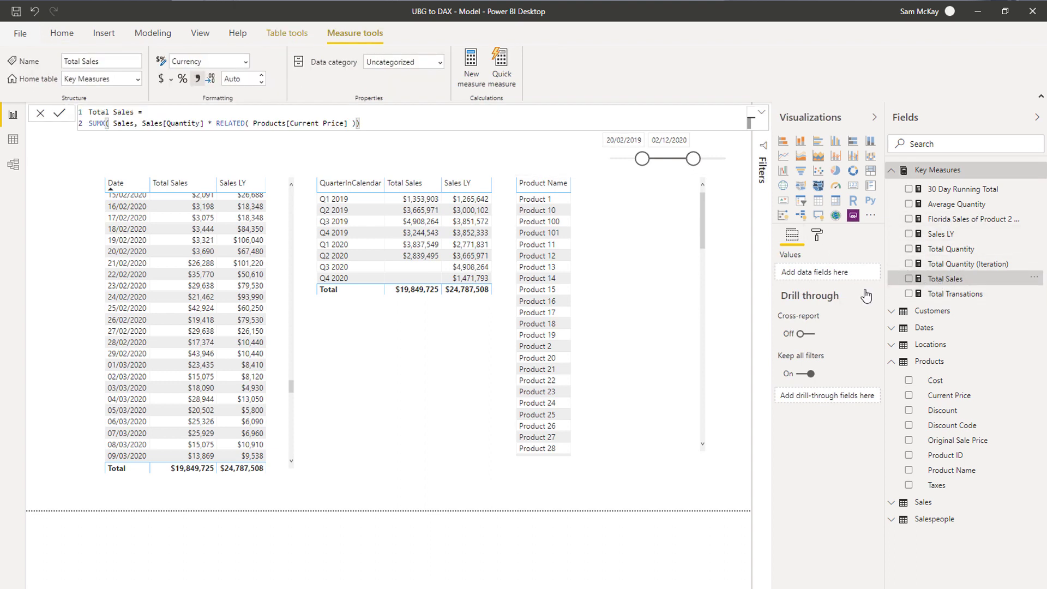
left_click_drag(866, 296, 626, 304)
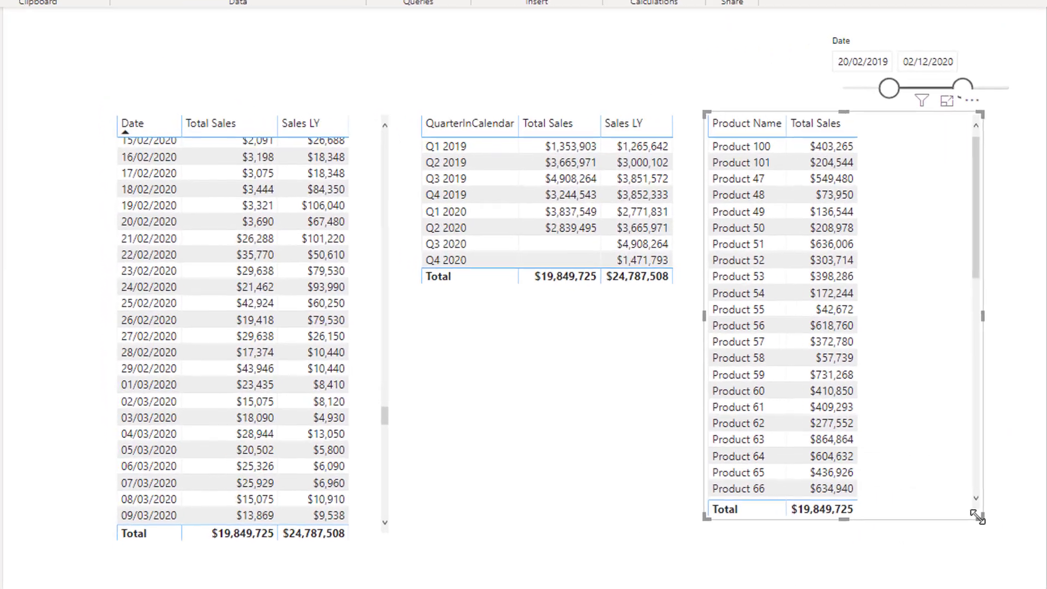
left_click_drag(706, 457, 717, 472)
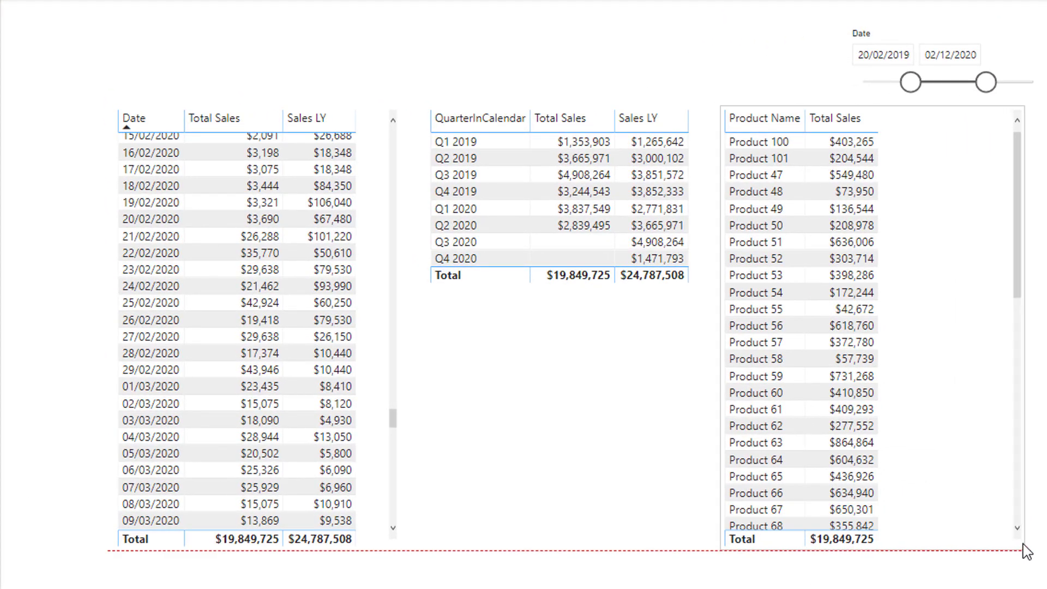
left_click_drag(1027, 552, 1022, 542)
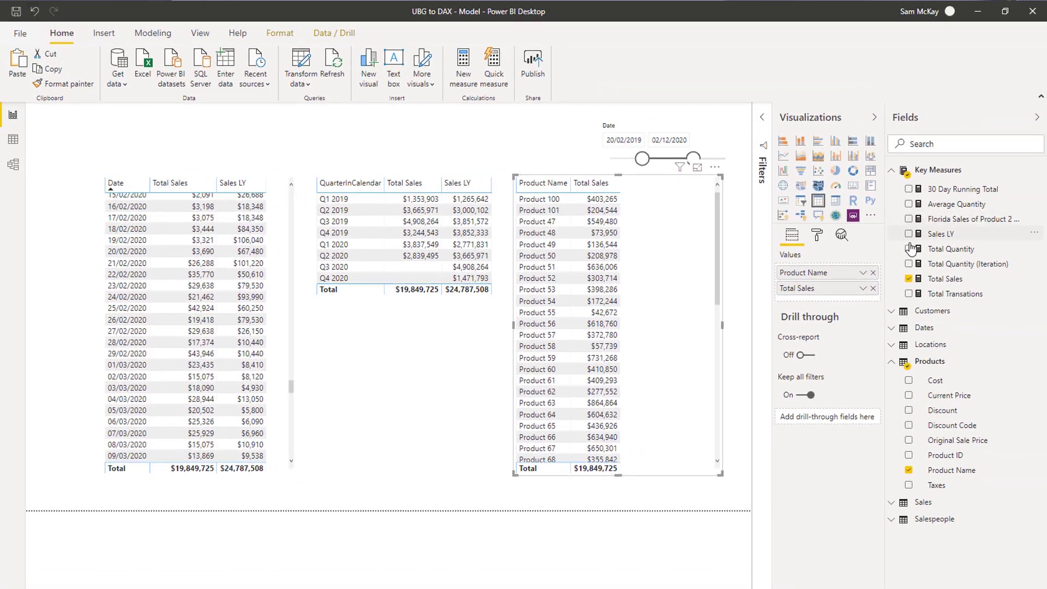
Examine the State Code and State columns of the Locations table for a state to filter sales by.
left_click(937, 252)
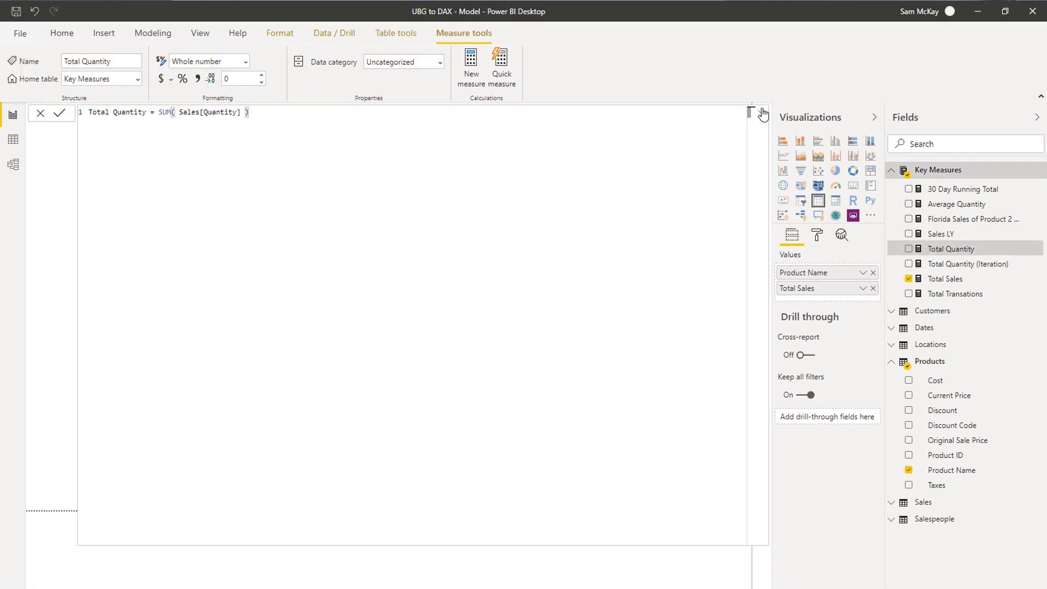
left_click(761, 112)
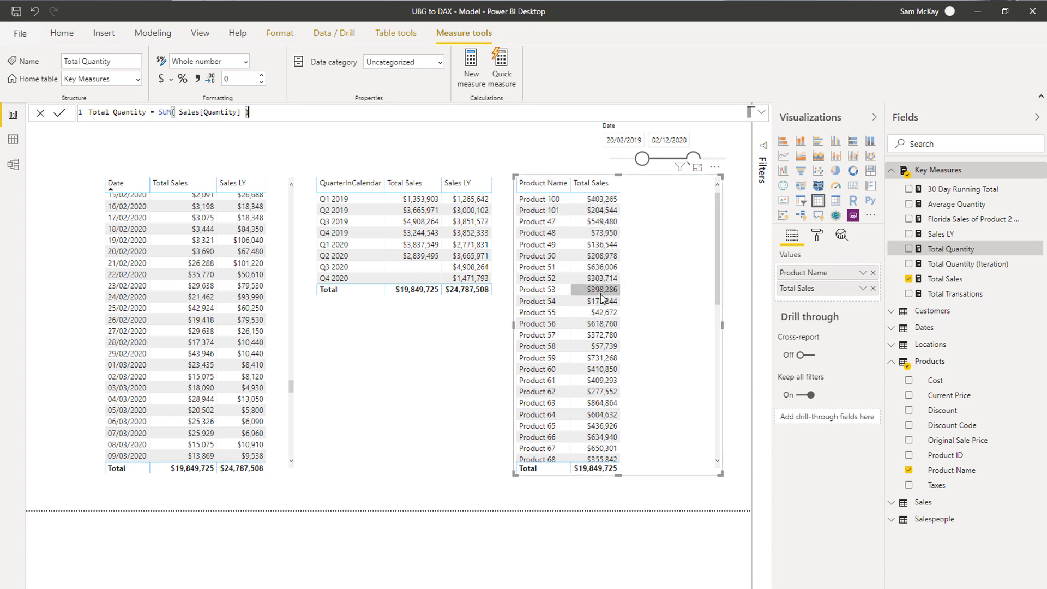
left_click(14, 140)
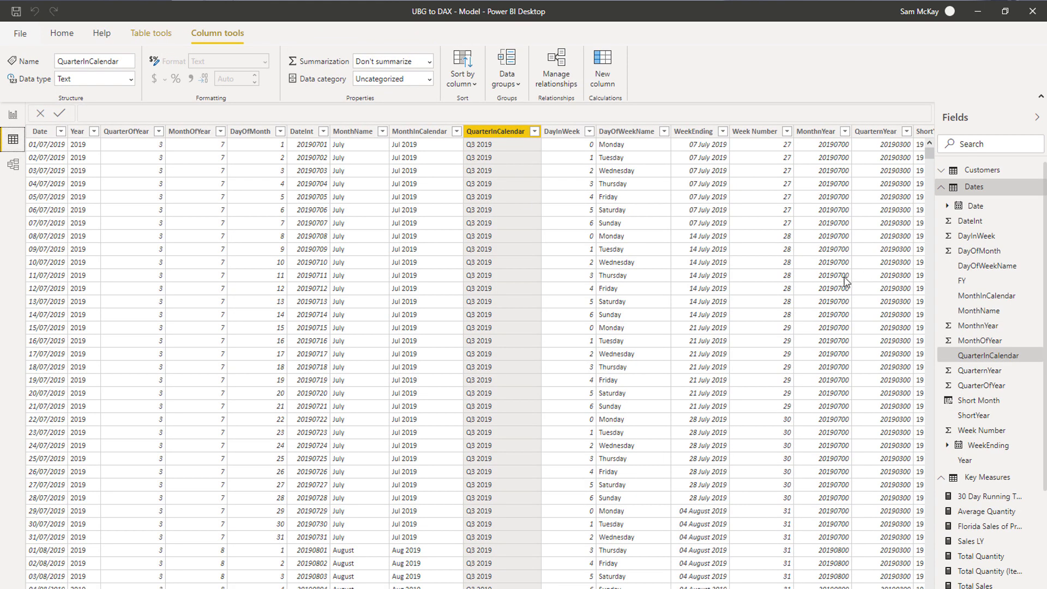
left_click(941, 187)
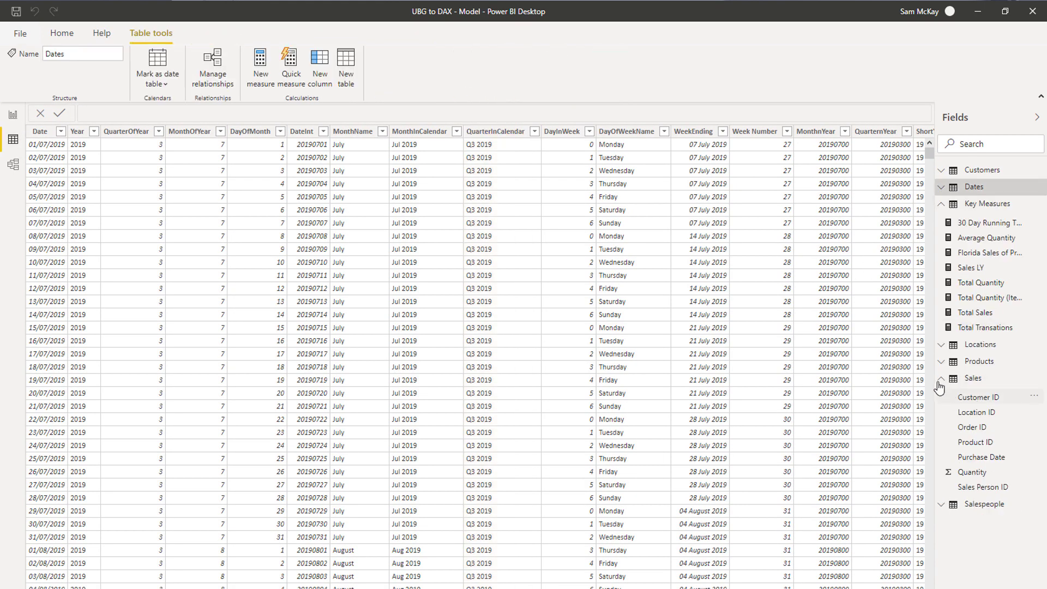
left_click(969, 347)
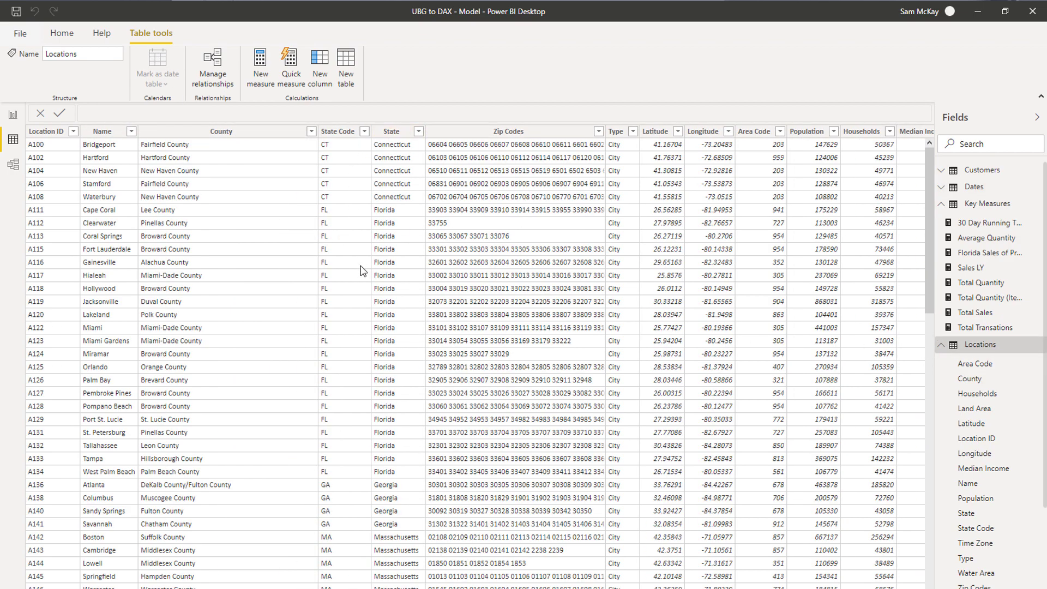
scroll(360, 270, "down", 12)
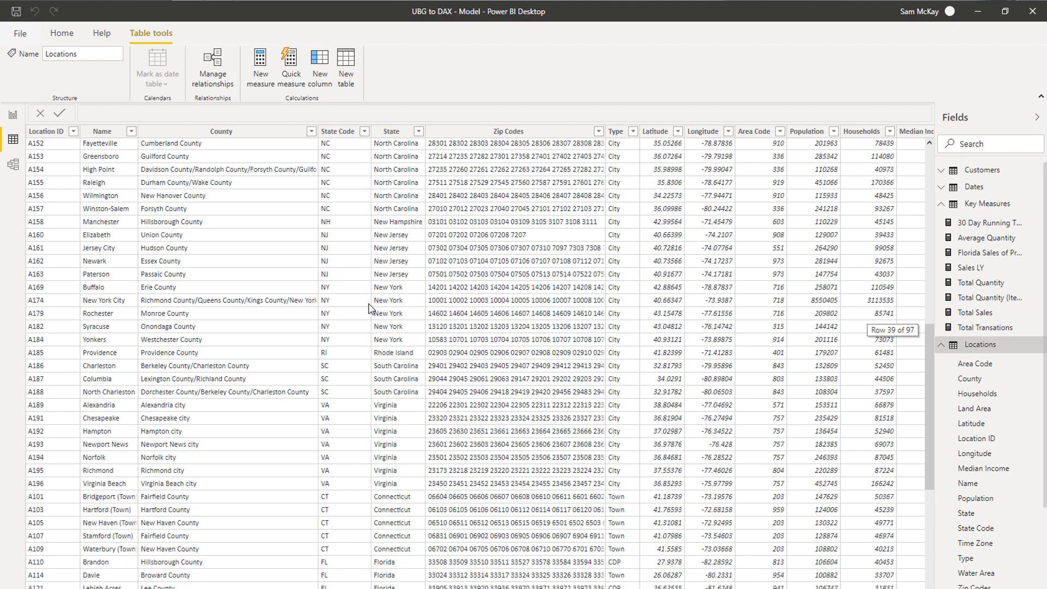
scroll(369, 308, "up", 2)
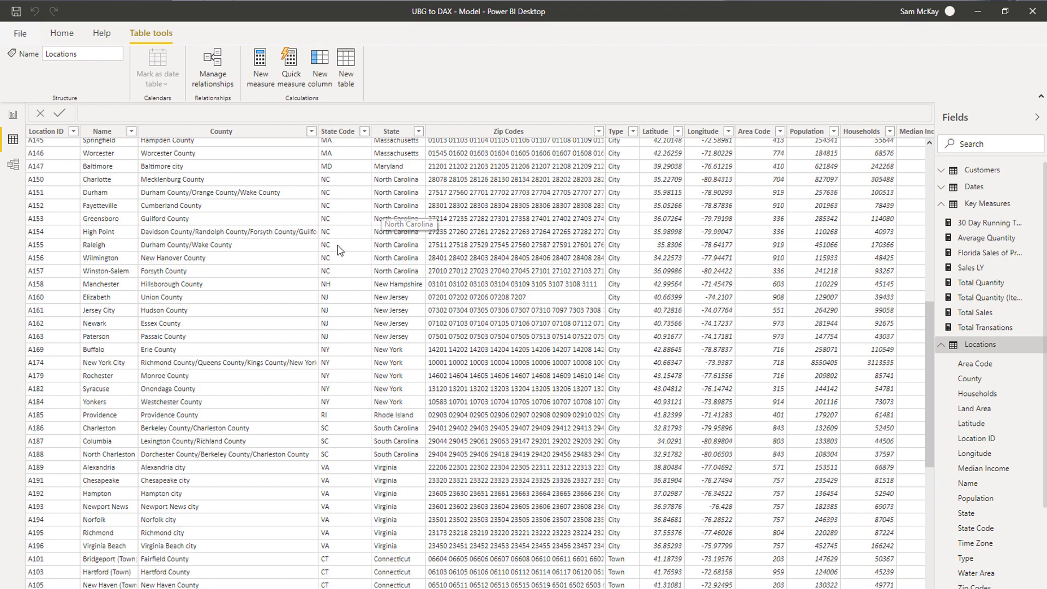
left_click(12, 117)
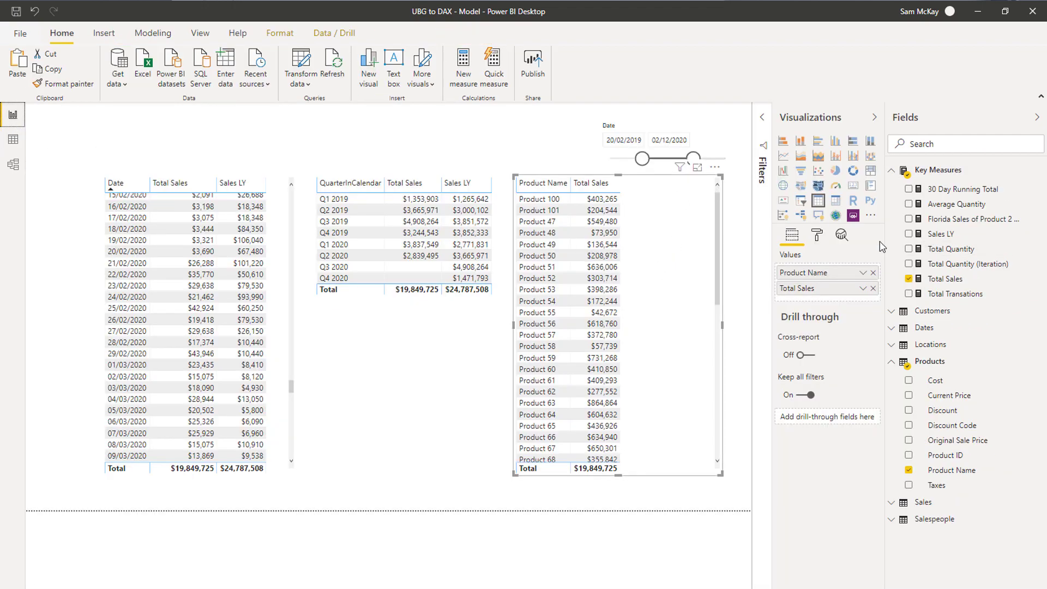
Start a new measure in Key Measures named Sales in NC with the CALCULATE function.
left_click(943, 251)
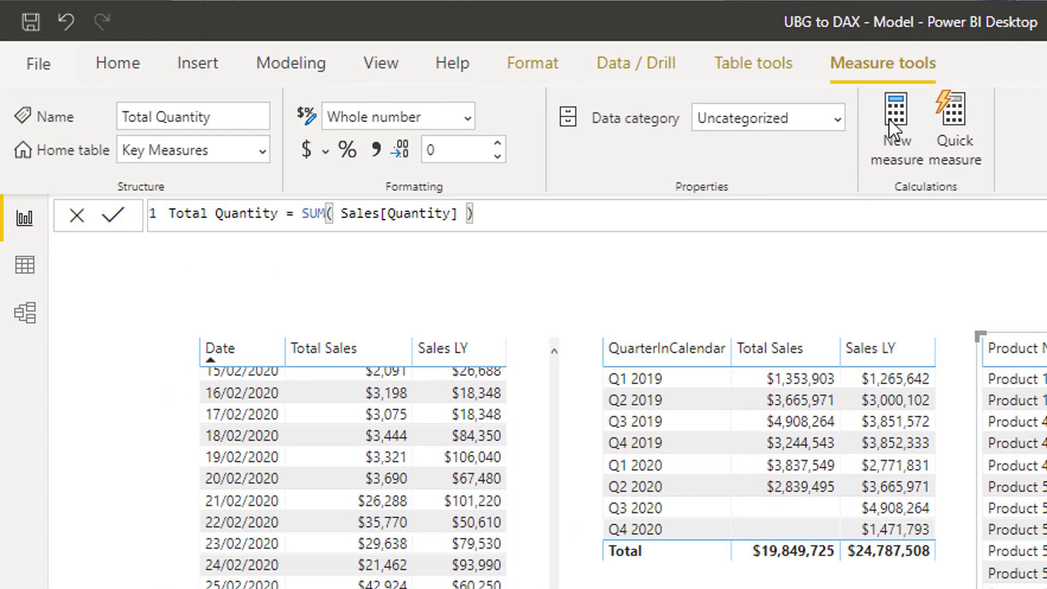
left_click(889, 120)
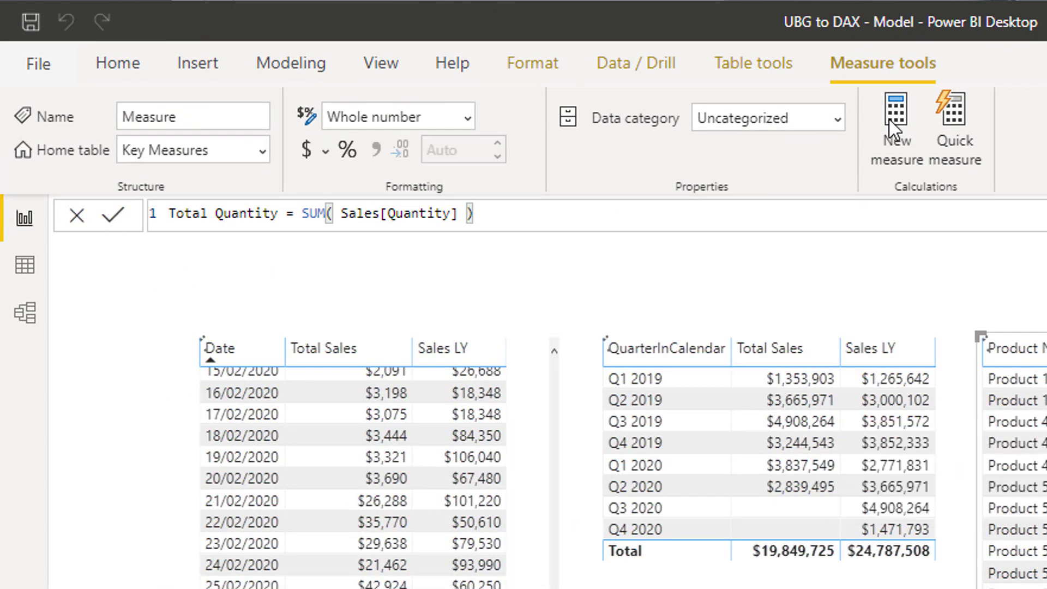
type("Sales in NC")
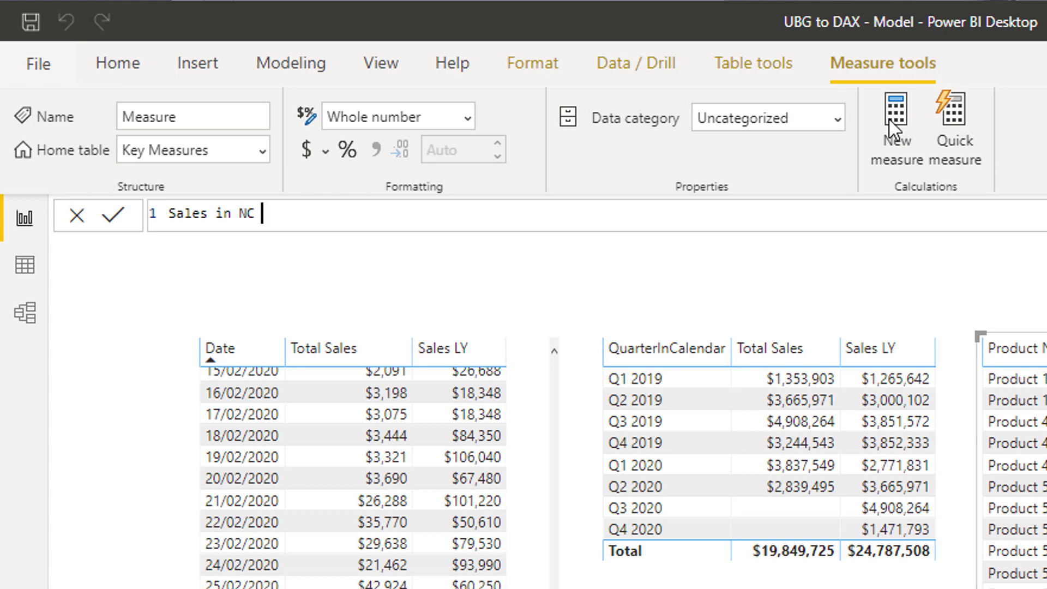
type(" = CAL")
key("Tab")
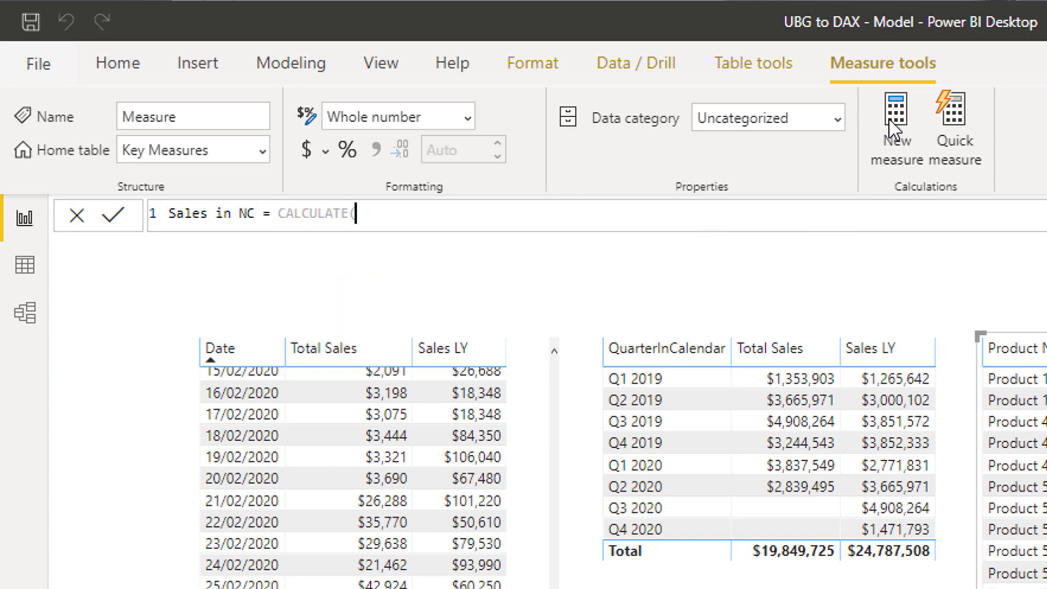
Enter the Total Sales measure as the expression of the CALCULATE function in Sales in NC.
type("[")
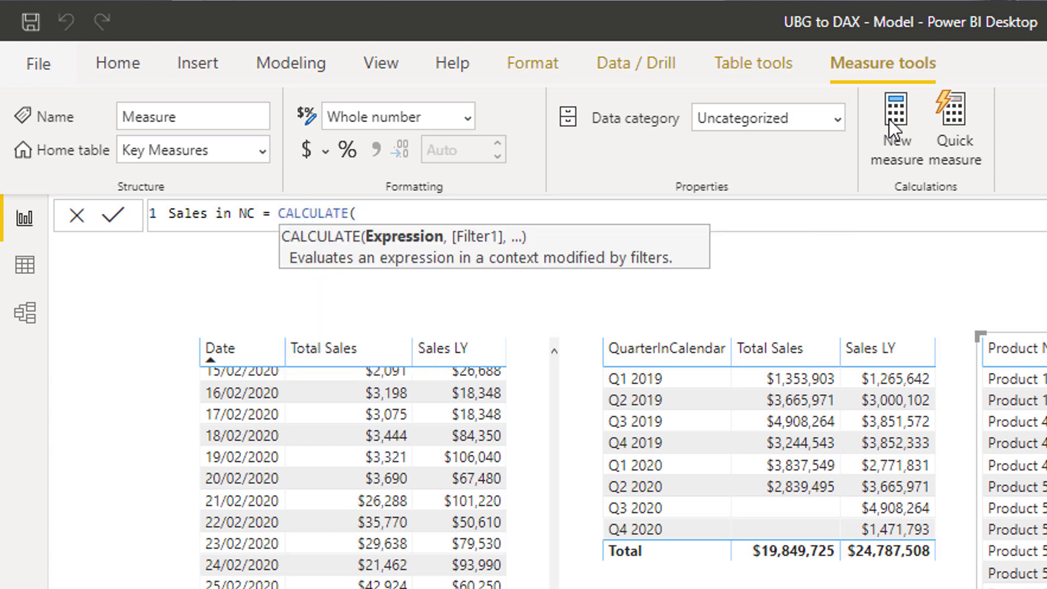
type("Tot")
key("Down")
key("Down")
key("Tab")
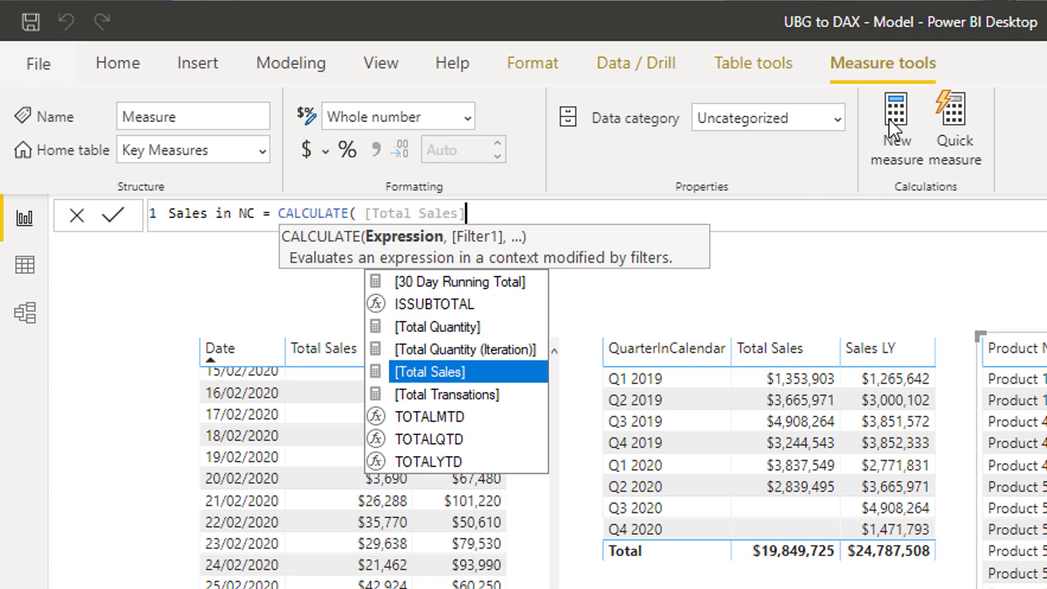
type(", FIL")
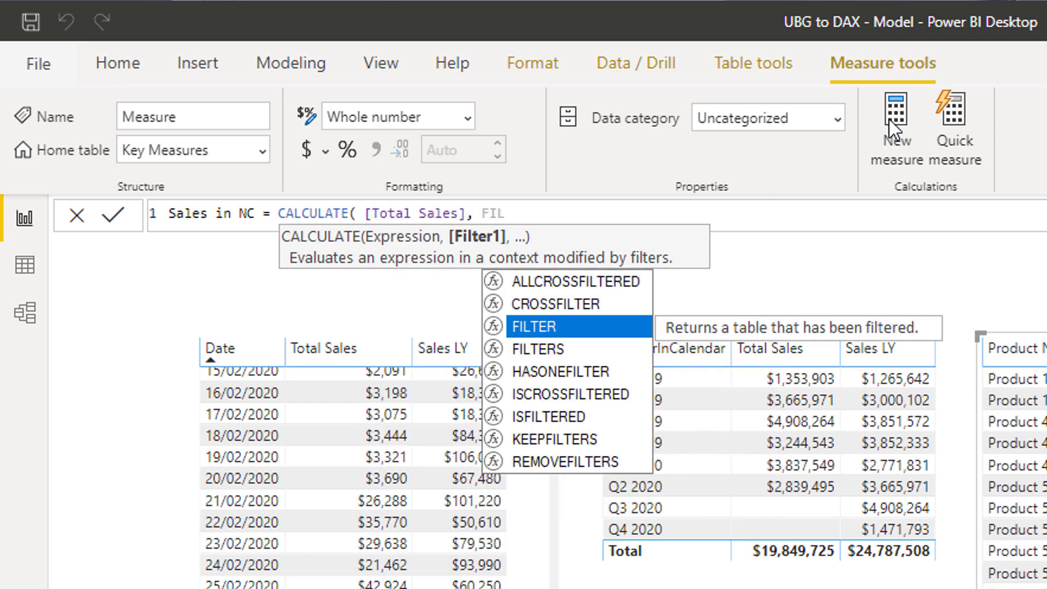
key("Tab")
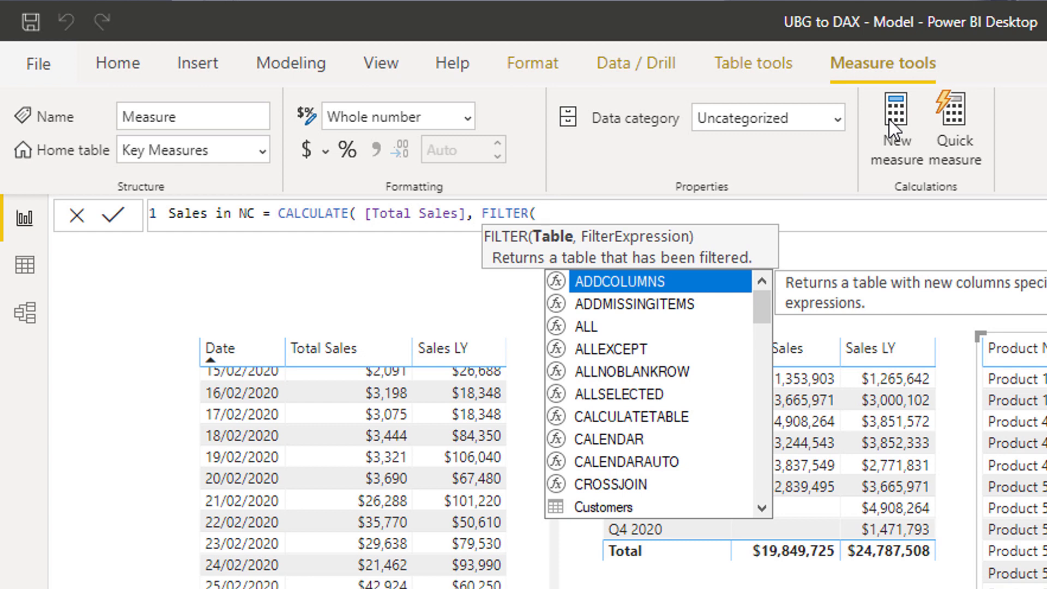
type("Locations")
key("Tab")
type(",")
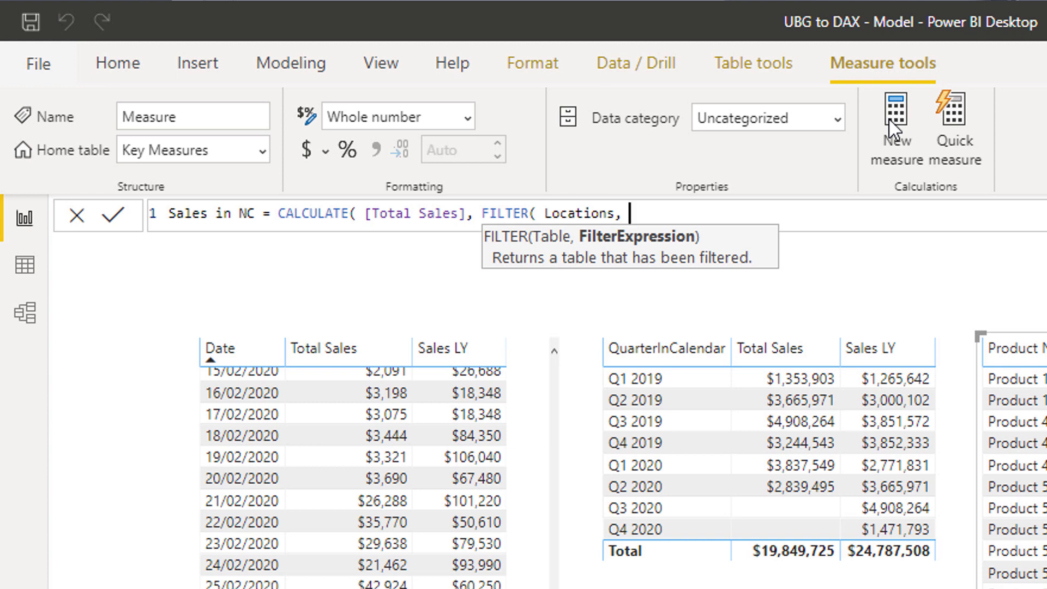
key("BackSpace")
key("BackSpace")
key("BackSpace")
key("BackSpace")
key("BackSpace")
key("BackSpace")
key("BackSpace")
key("BackSpace")
key("BackSpace")
key("BackSpace")
key("BackSpace")
key("BackSpace")
key("BackSpace")
key("BackSpace")
key("BackSpace")
key("BackSpace")
key("BackSpace")
key("BackSpace")
key("BackSpace")
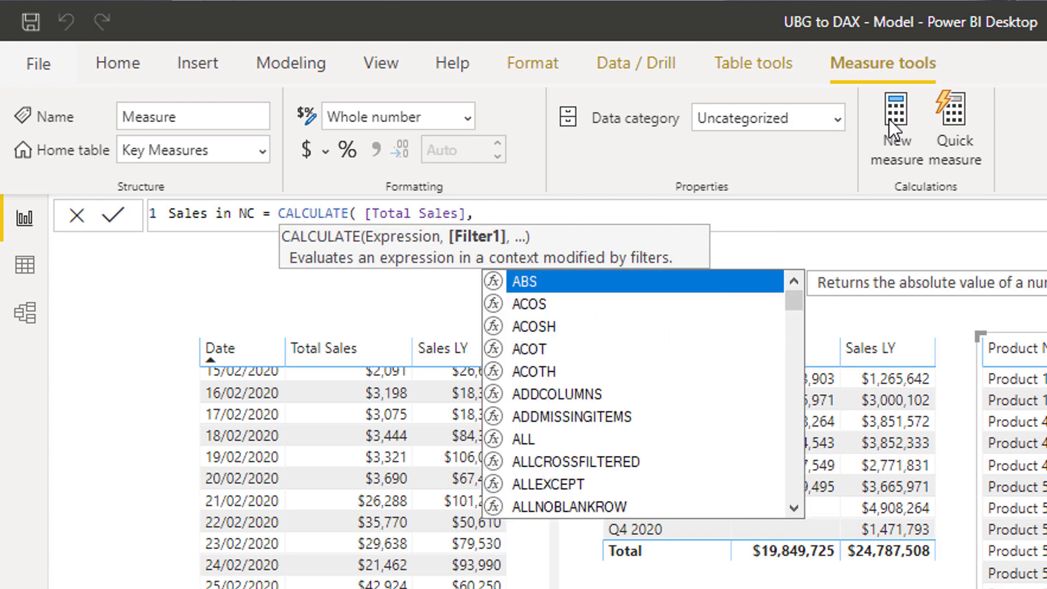
Insert the State Code column of the Locations table as the filter argument of the CALCULATE formula.
type("Loca")
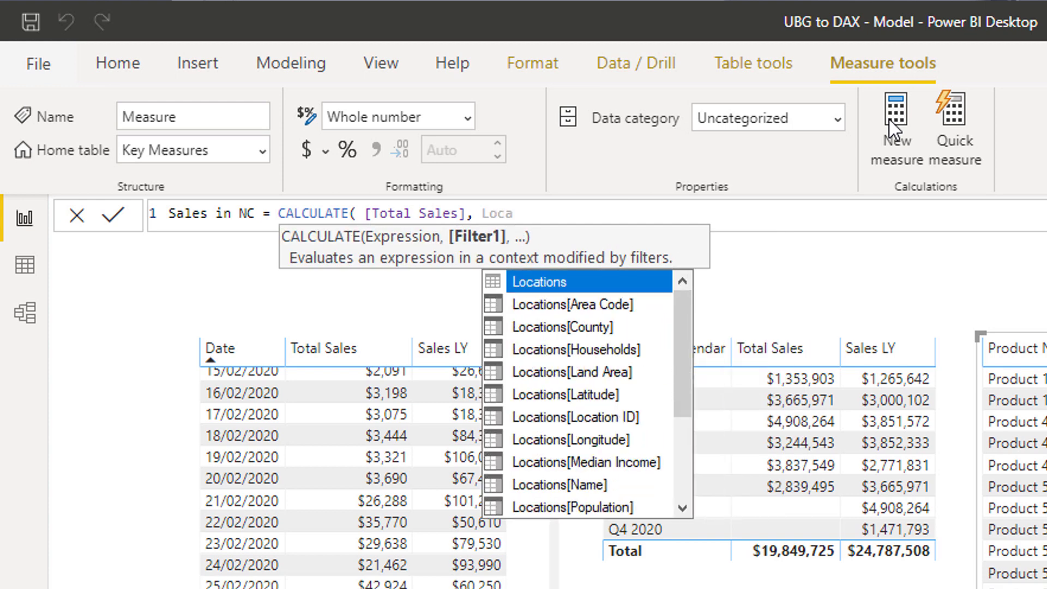
key("Down")
key("Down")
key("Down")
key("Down")
key("Down")
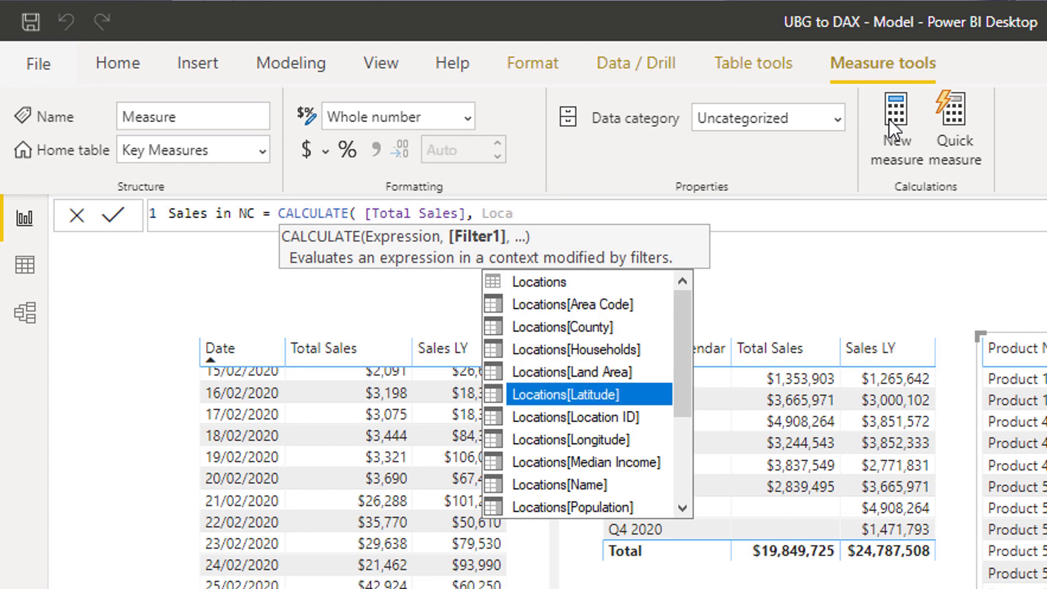
key("Down")
key("Down")
key("Down")
key("Down")
key("Down")
key("Down")
key("Down")
key("Down")
key("Down")
key("Up")
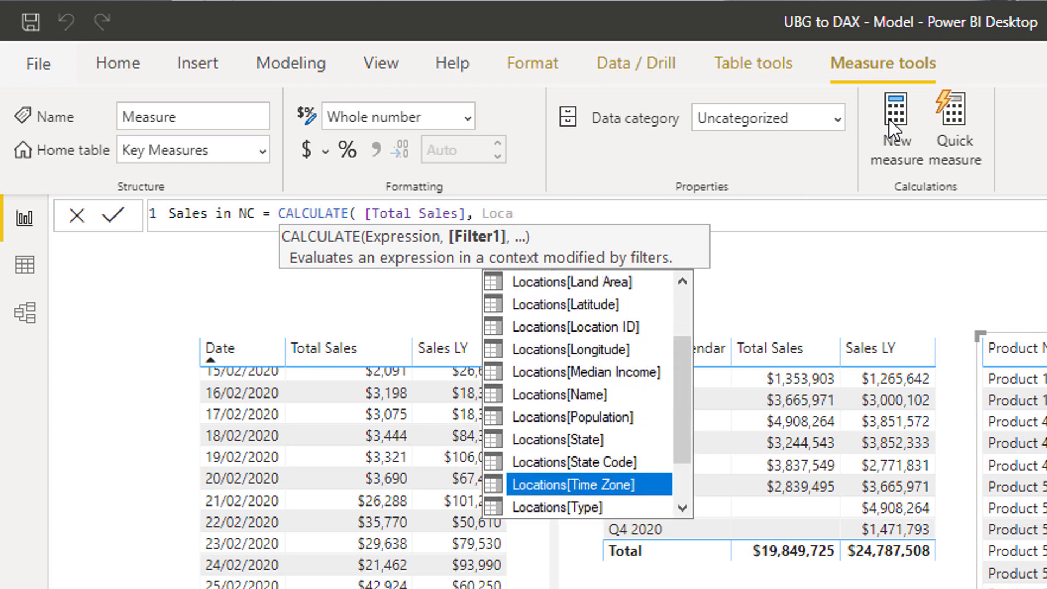
key("Up")
key("Tab")
Complete the filter condition with = "NC", close the CALCULATE function and commit the measure.
type("= \"N")
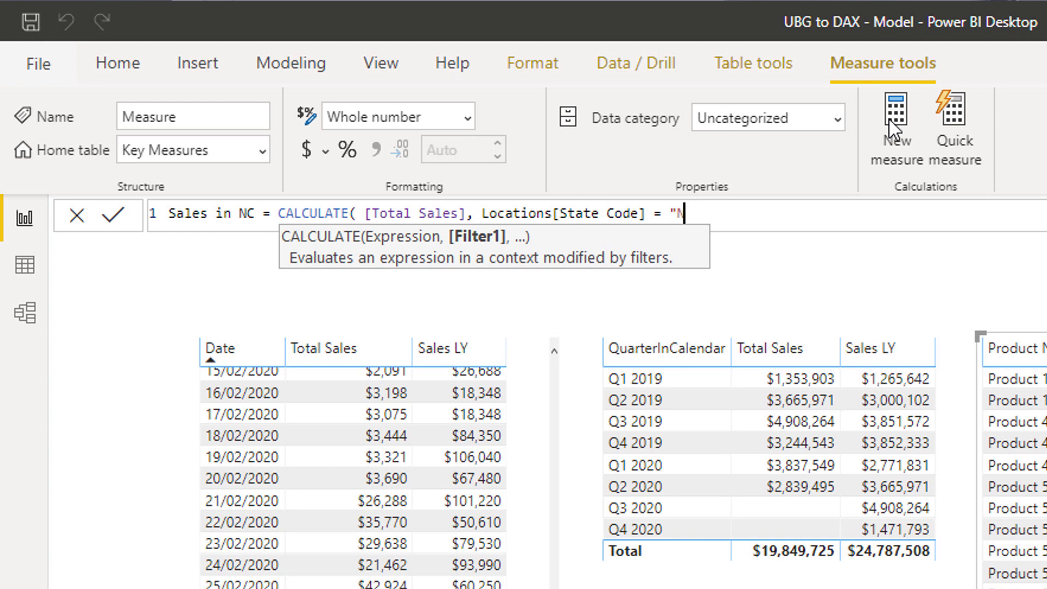
type("C")
key("BackSpace")
type("C\" )")
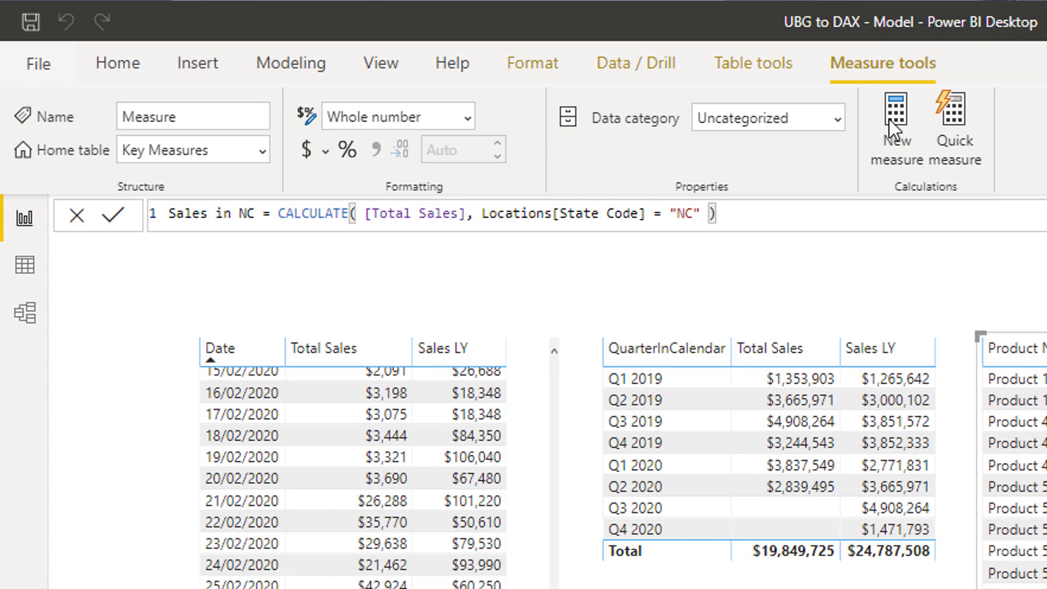
key("Return")
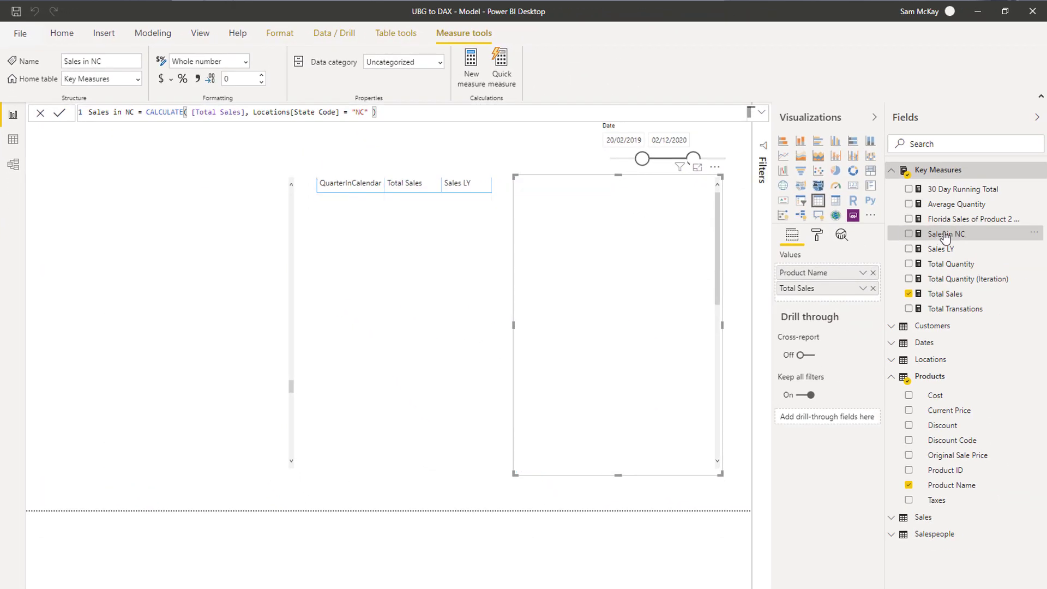
Add the Sales in NC measure to the product table and format the measure as currency.
left_click_drag(944, 237, 661, 289)
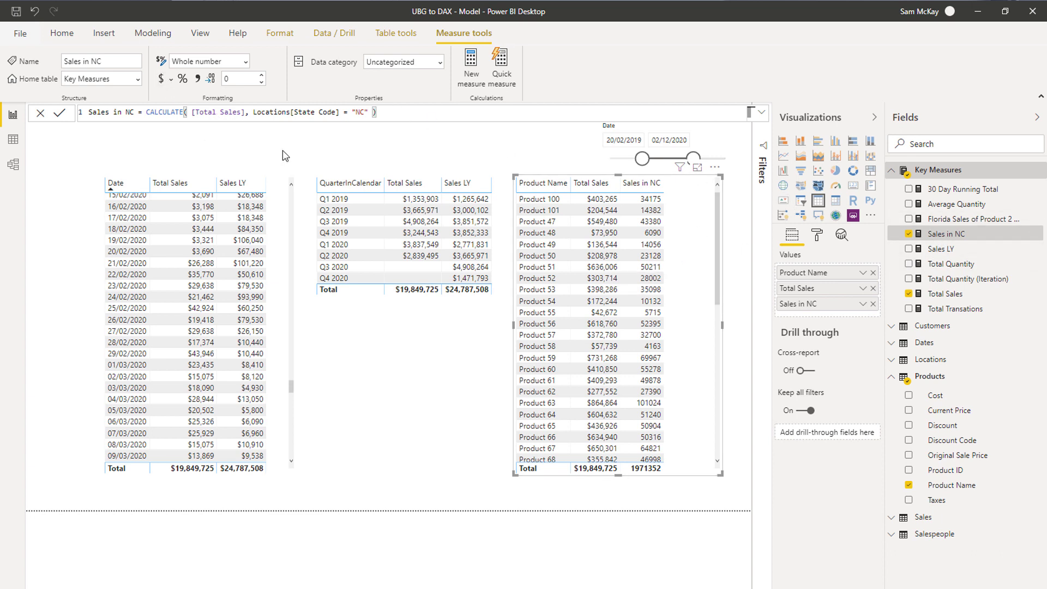
left_click(161, 78)
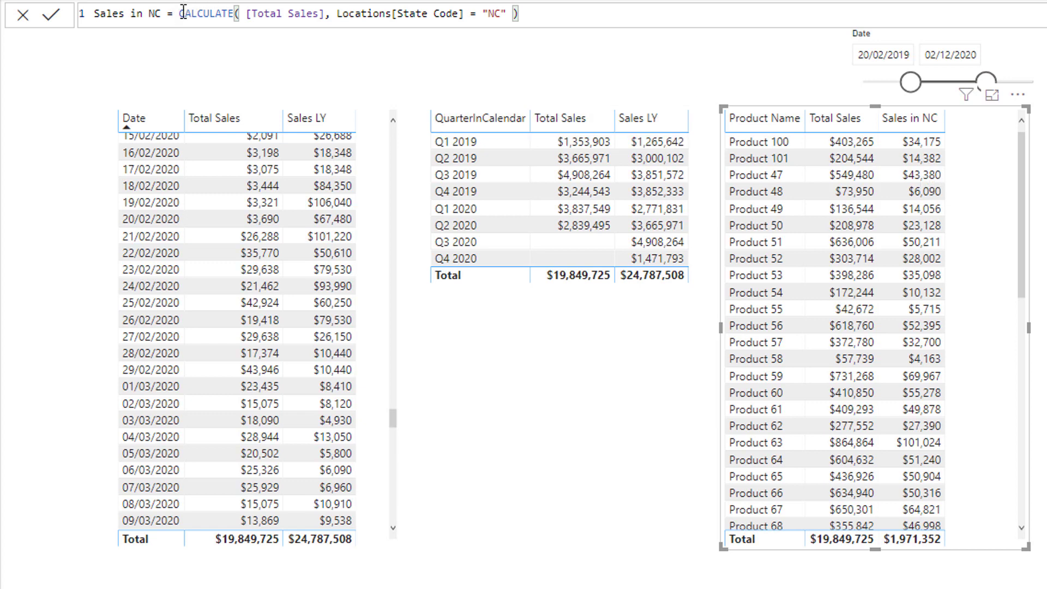
Highlight the CALCULATE function in the Sales in NC formula.
left_click_drag(183, 12, 248, 17)
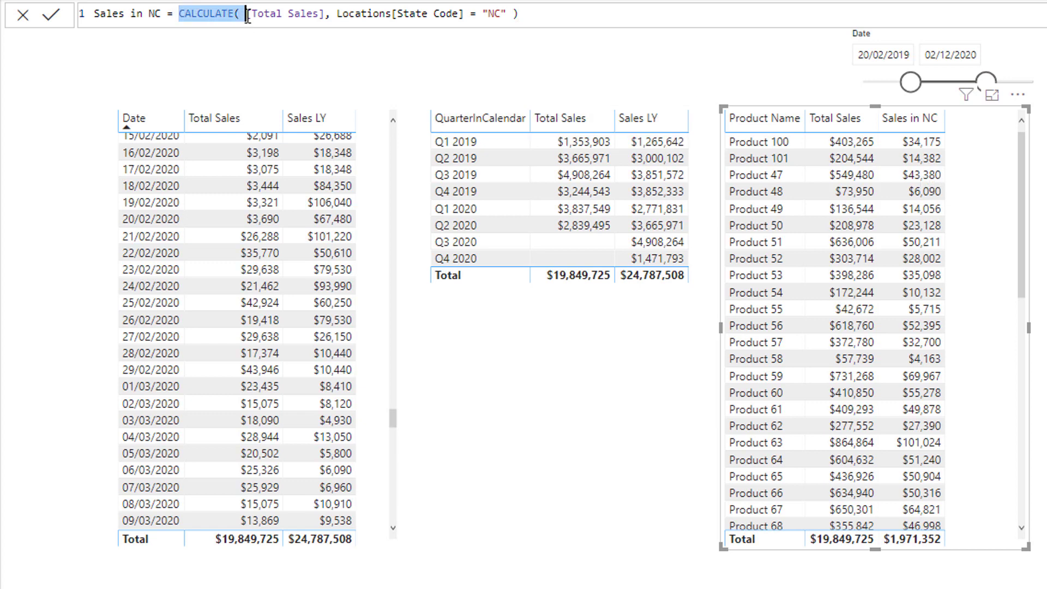
left_click_drag(247, 17, 238, 15)
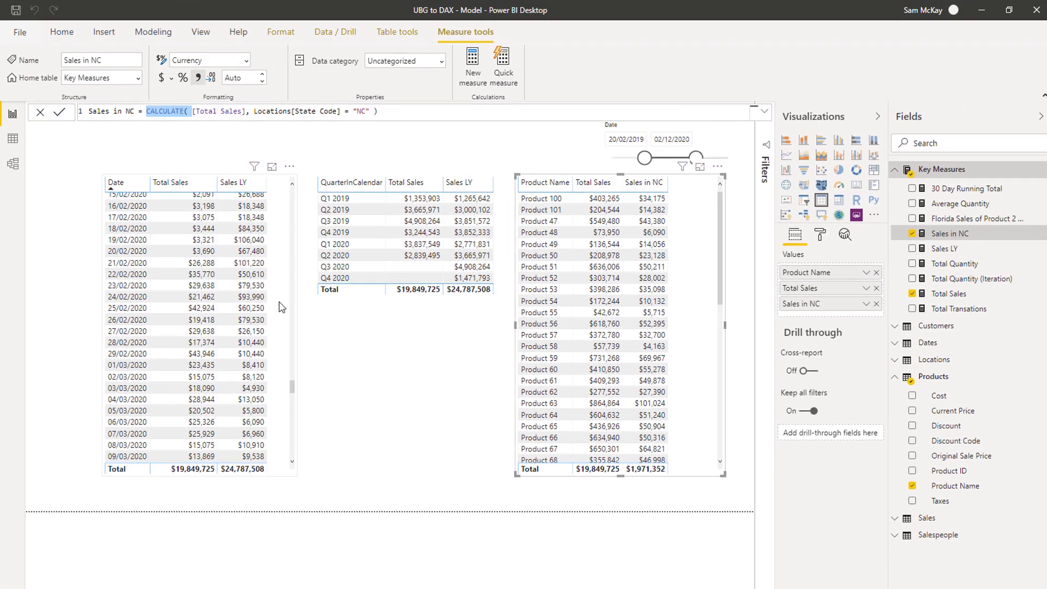
Move the date table and the product table outwards to free space around the quarter table.
left_click(255, 305)
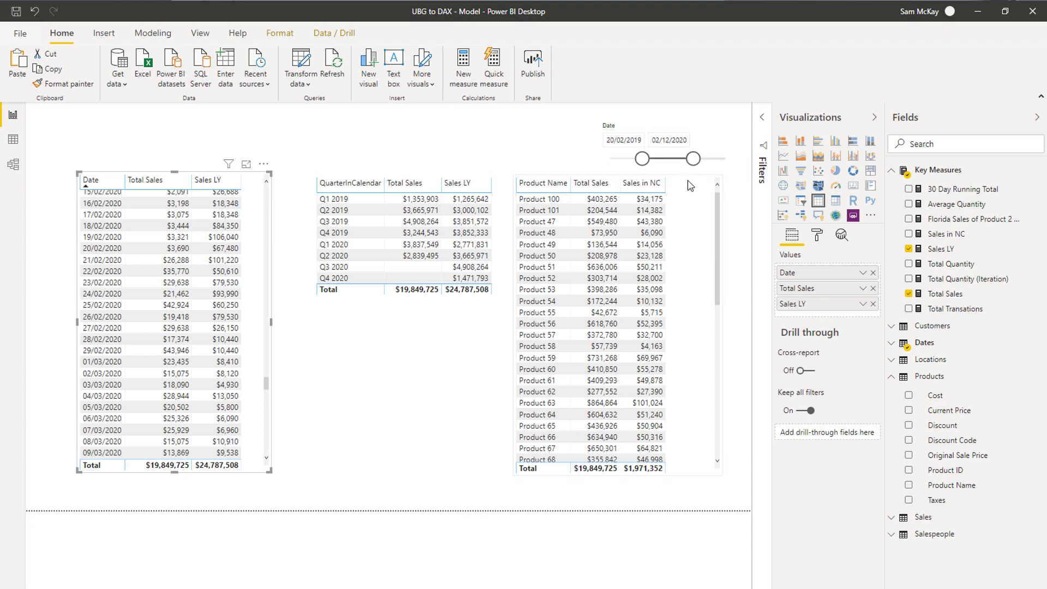
left_click(719, 175)
left_click_drag(720, 175, 762, 169)
Shift the quarter table towards the date table and widen it almost up to the product table.
left_click(500, 168)
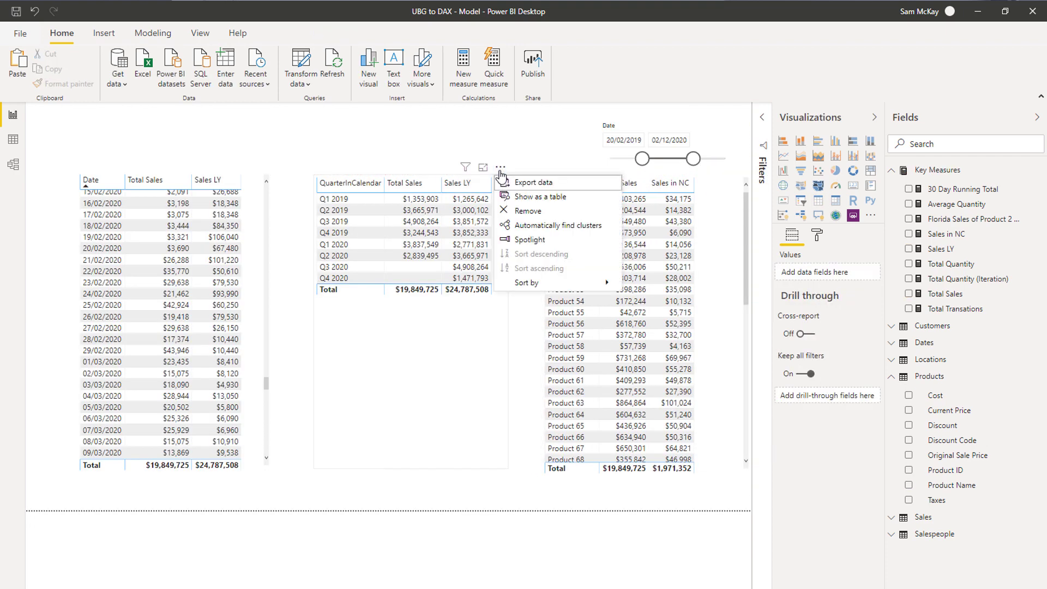
left_click(501, 169)
left_click_drag(516, 174, 479, 174)
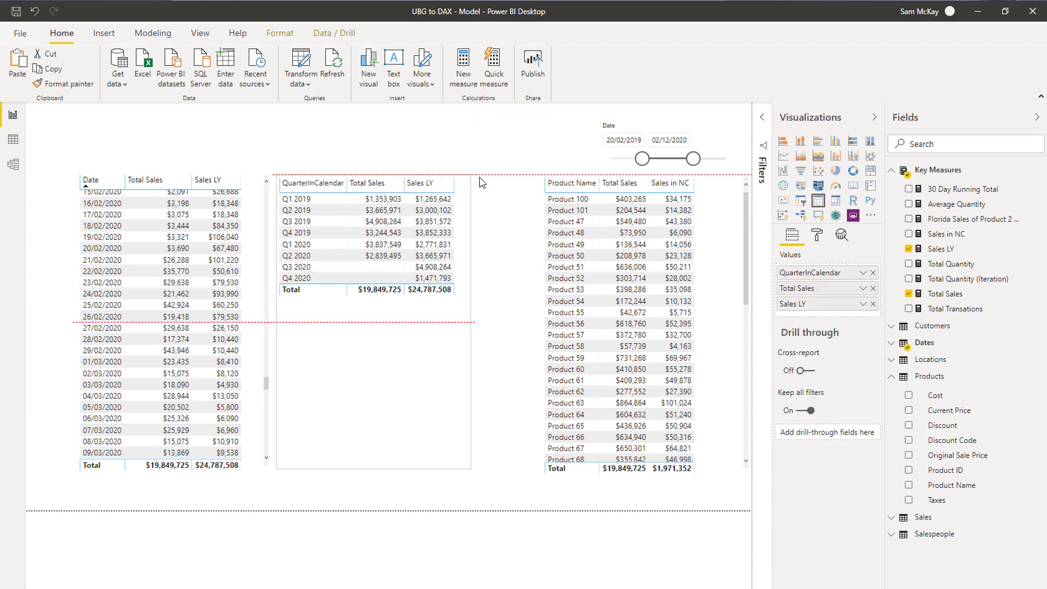
left_click(466, 327)
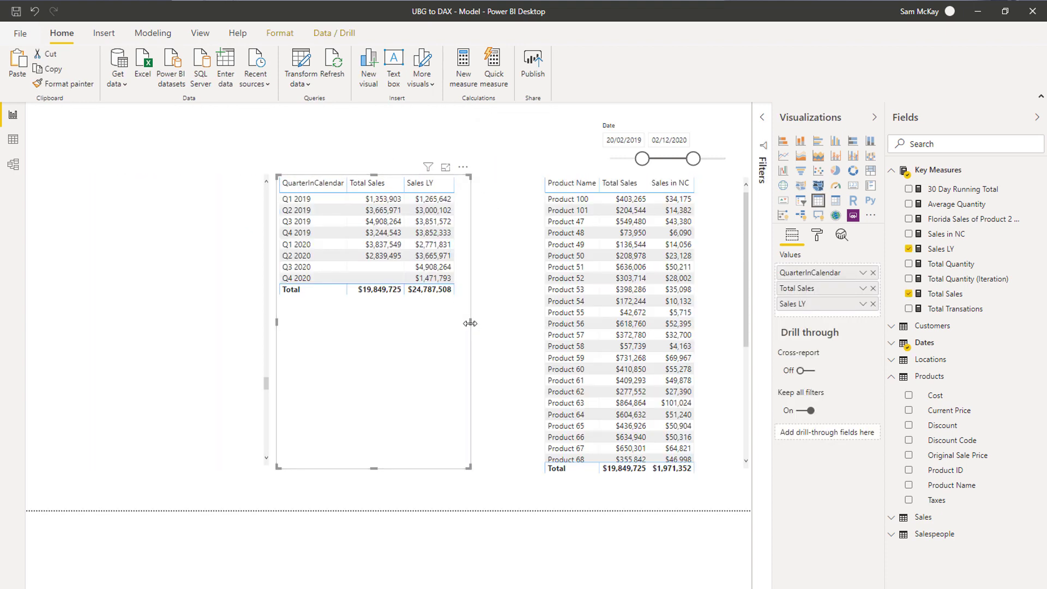
left_click_drag(471, 326, 533, 327)
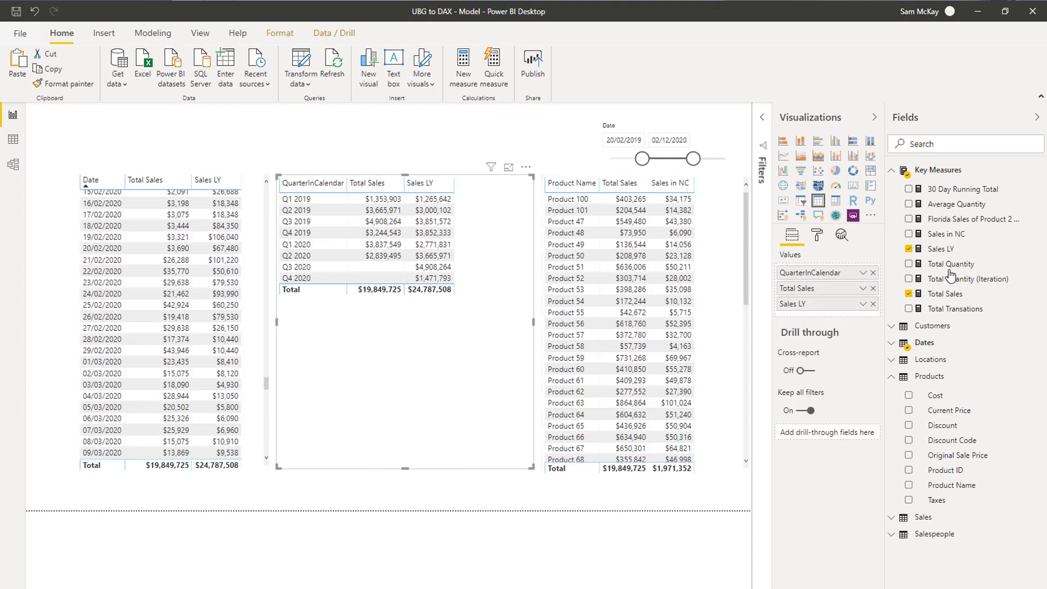
Add the Sales in NC measure to the quarter table and display the measure's formula.
left_click_drag(941, 238, 481, 241)
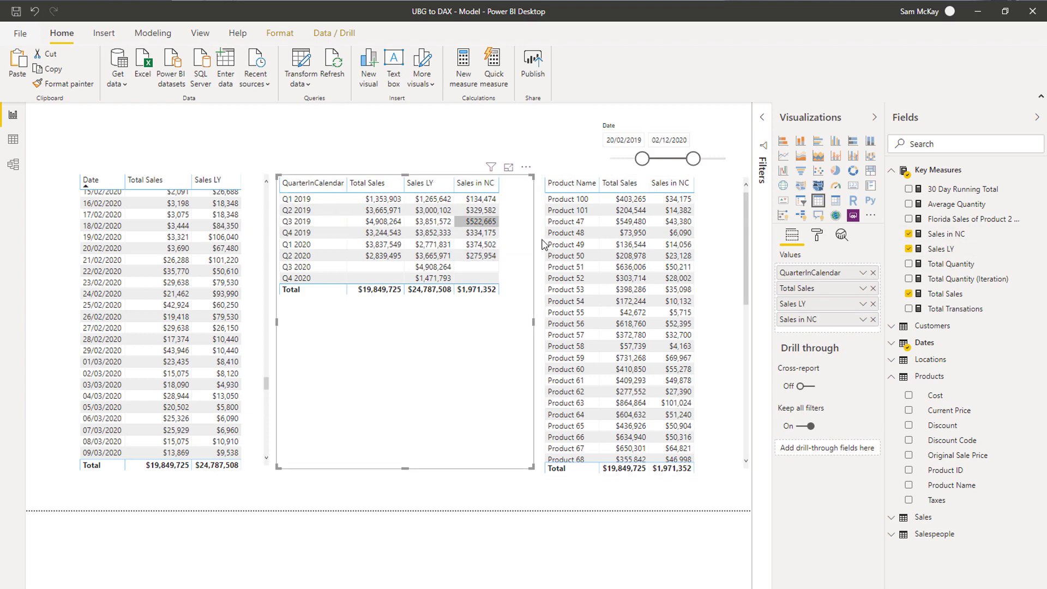
left_click(946, 233)
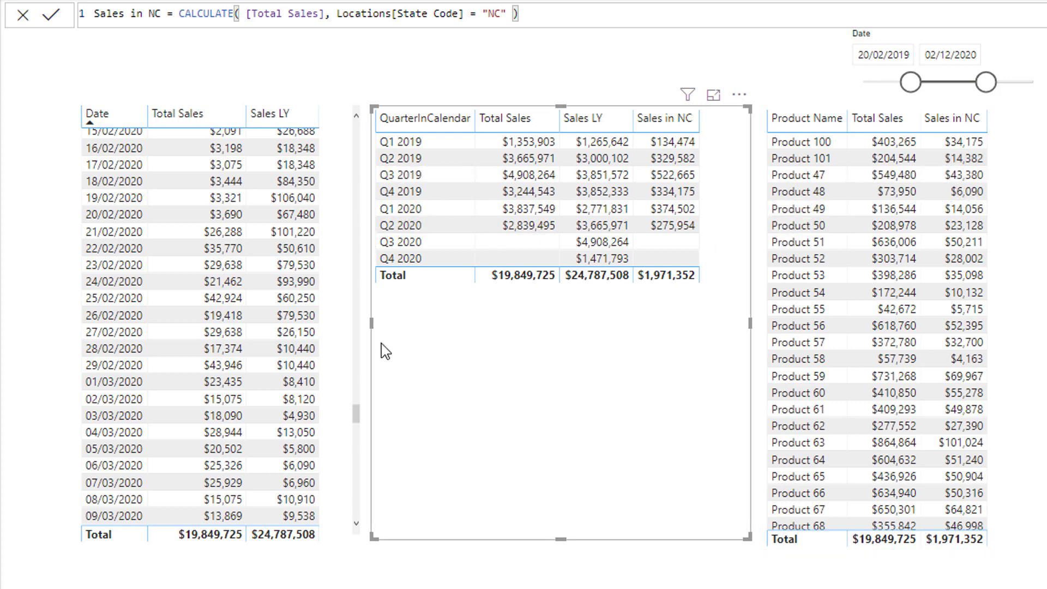
Narrow the quarter table slightly on the side facing the date table.
left_click_drag(373, 322, 387, 323)
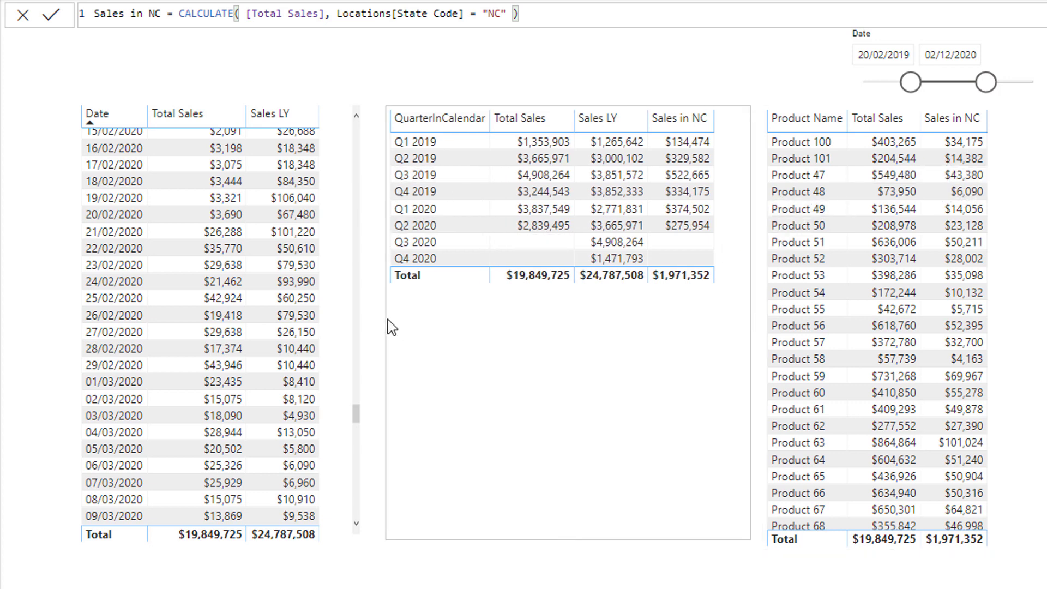